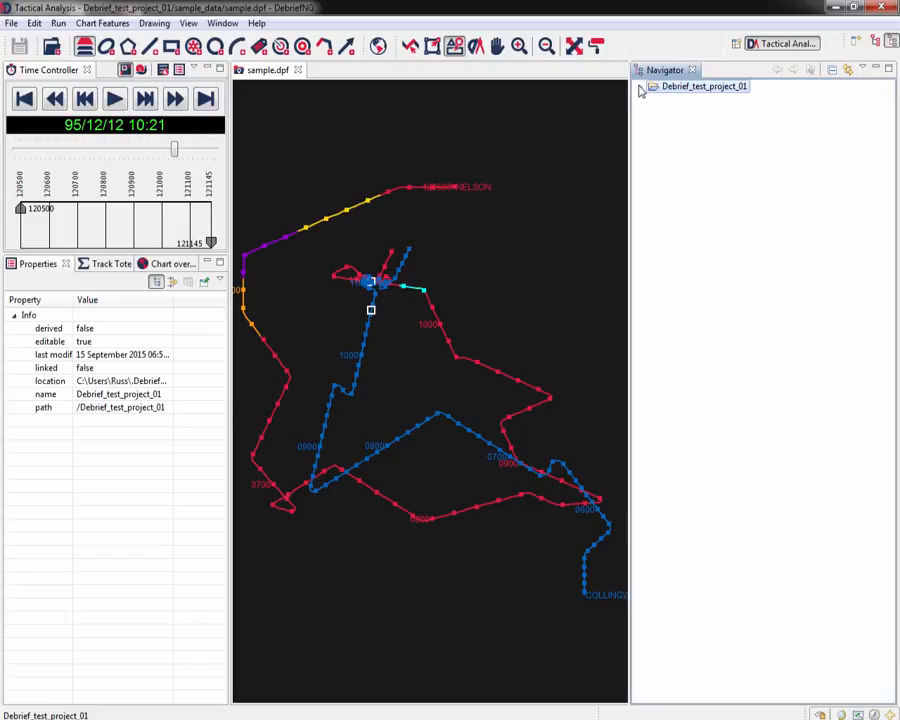
- Open the sen_tracks.rep track file from the sample_data folder of Debrief_test_project_01
click(641, 87)
click(654, 100)
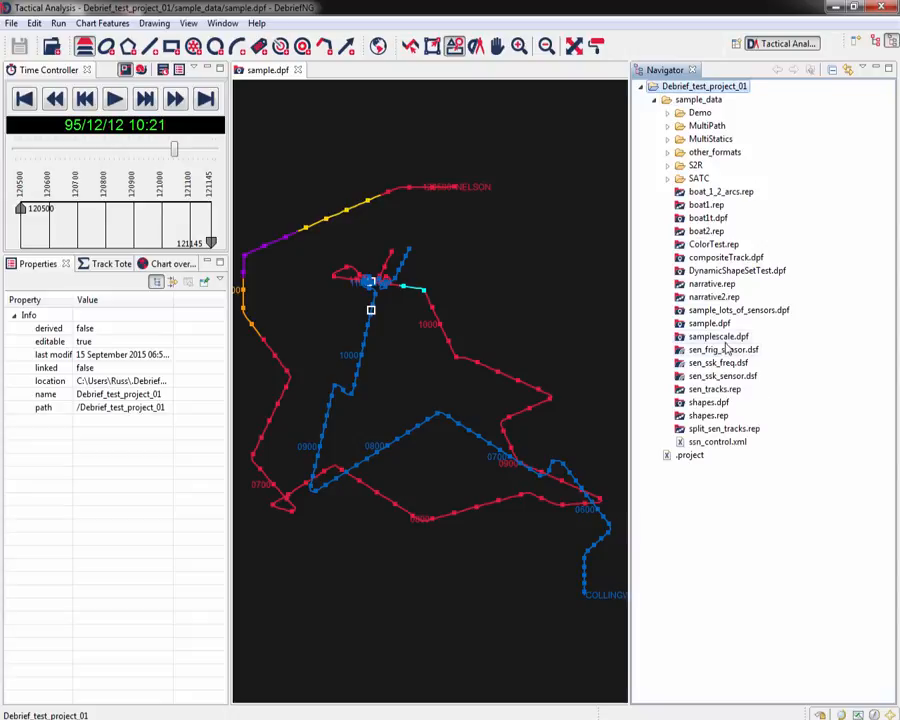
click(715, 390)
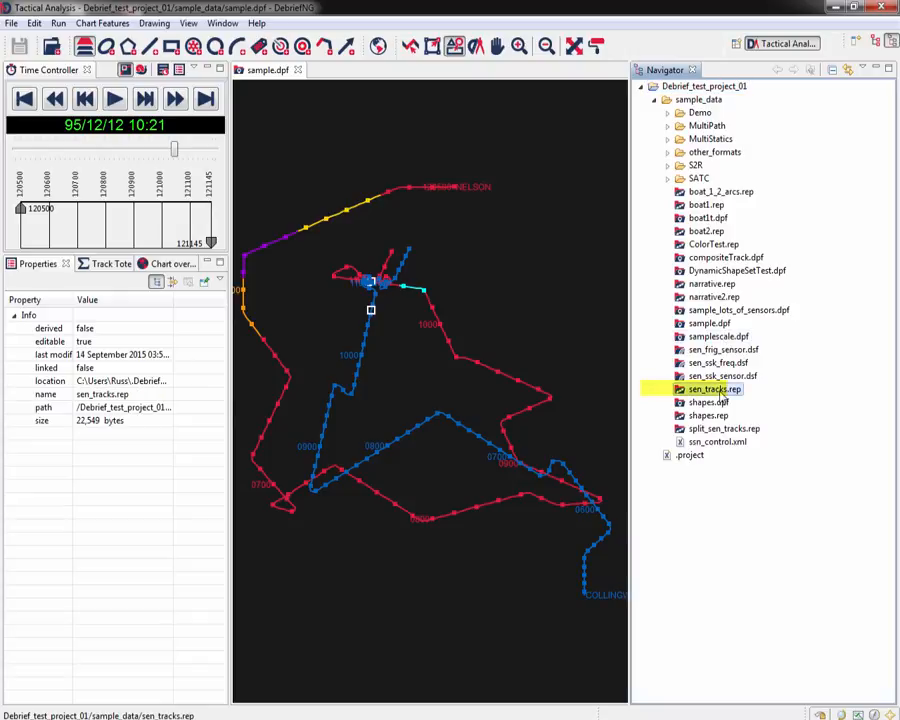
double_click(716, 390)
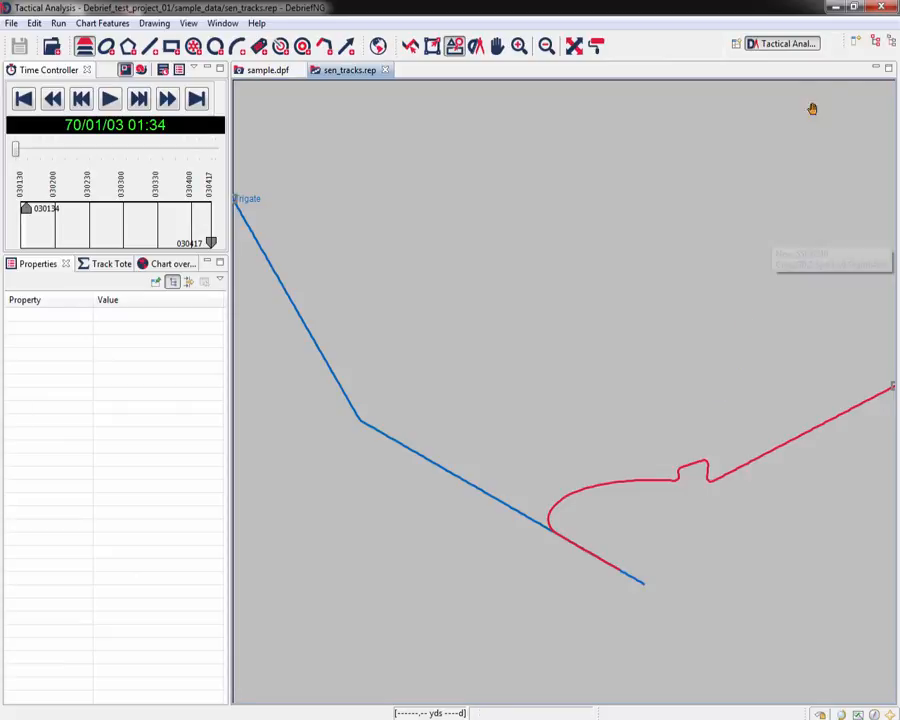
- Import the sensor data from sen_ssk_sensor.dsf, accepting the sensor name New_SSK_BB, and from sen_frig_sensor.dsf onto the sen_tracks plot
click(892, 45)
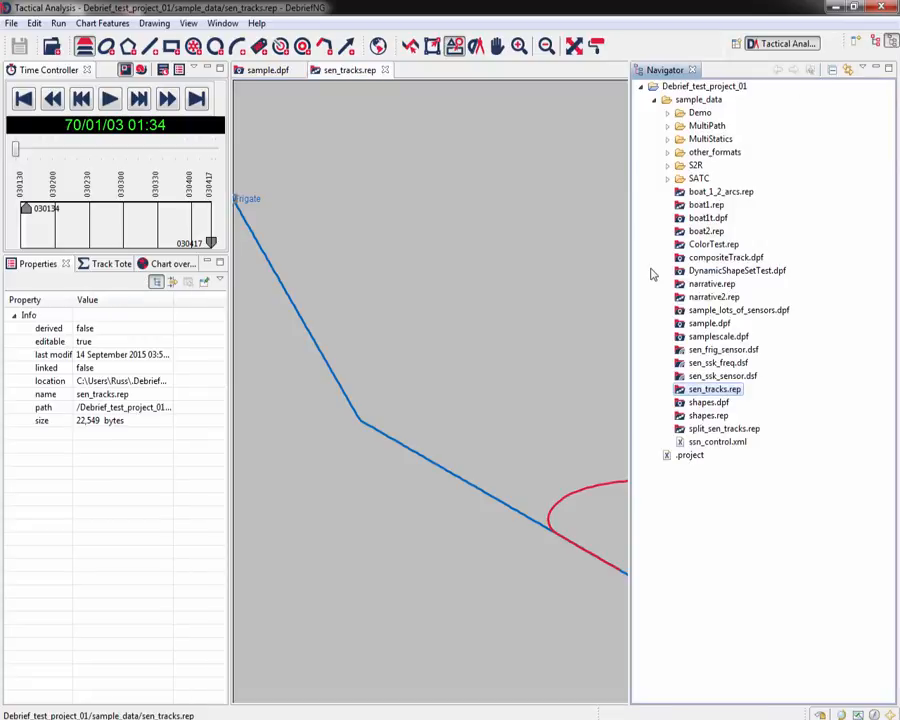
click(574, 47)
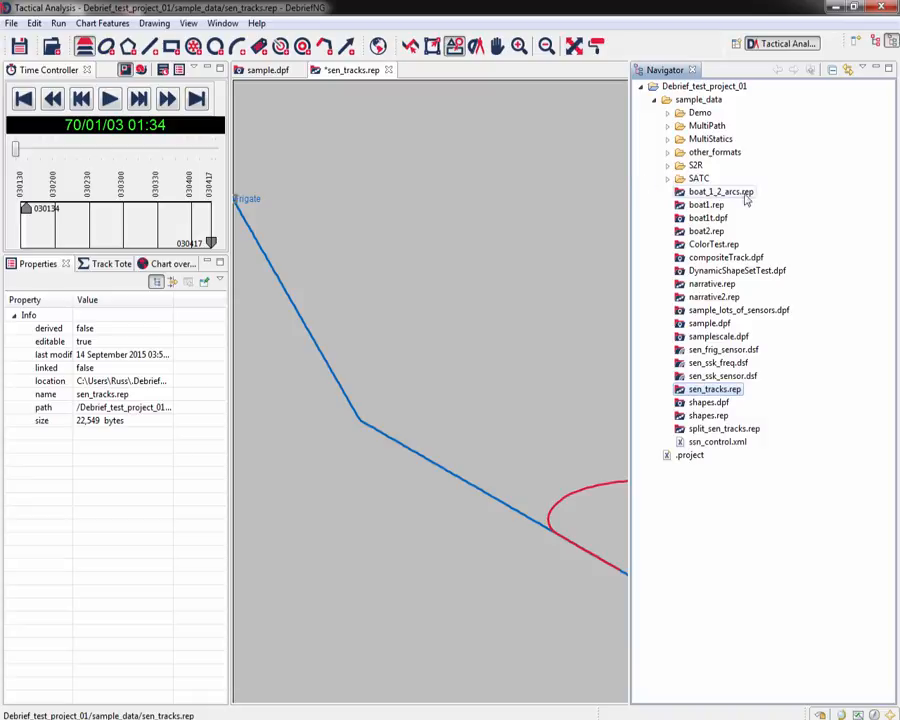
click(731, 375)
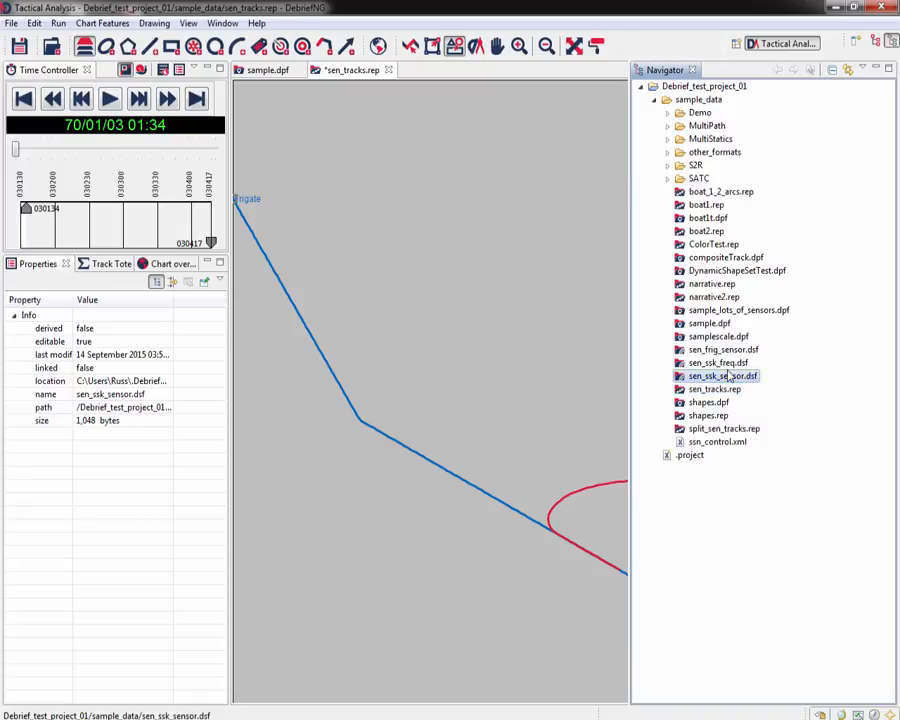
drag(729, 377, 358, 368)
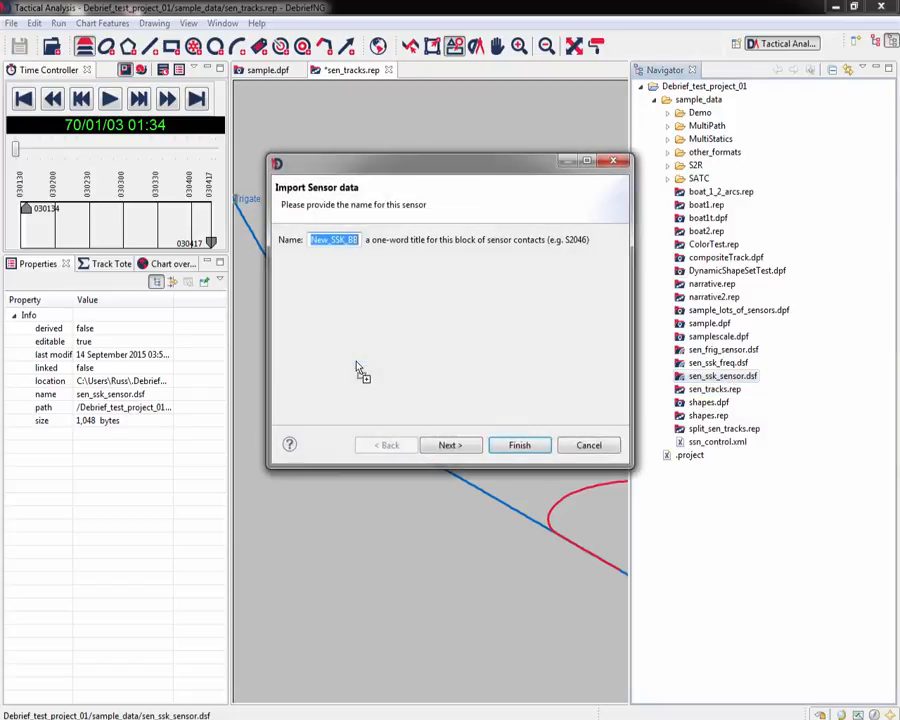
click(520, 446)
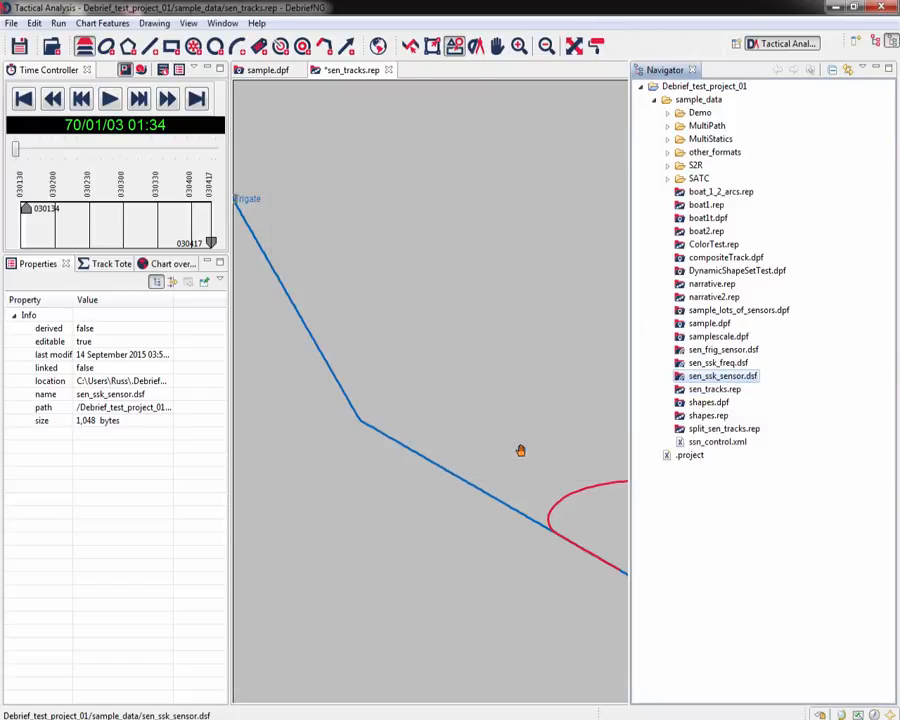
click(724, 354)
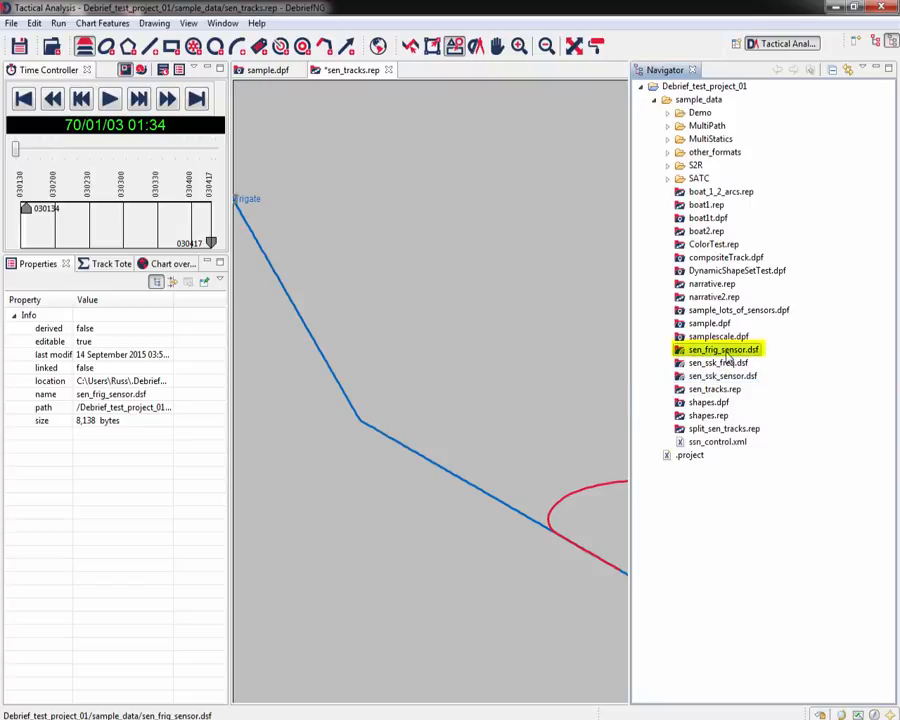
drag(727, 363, 385, 357)
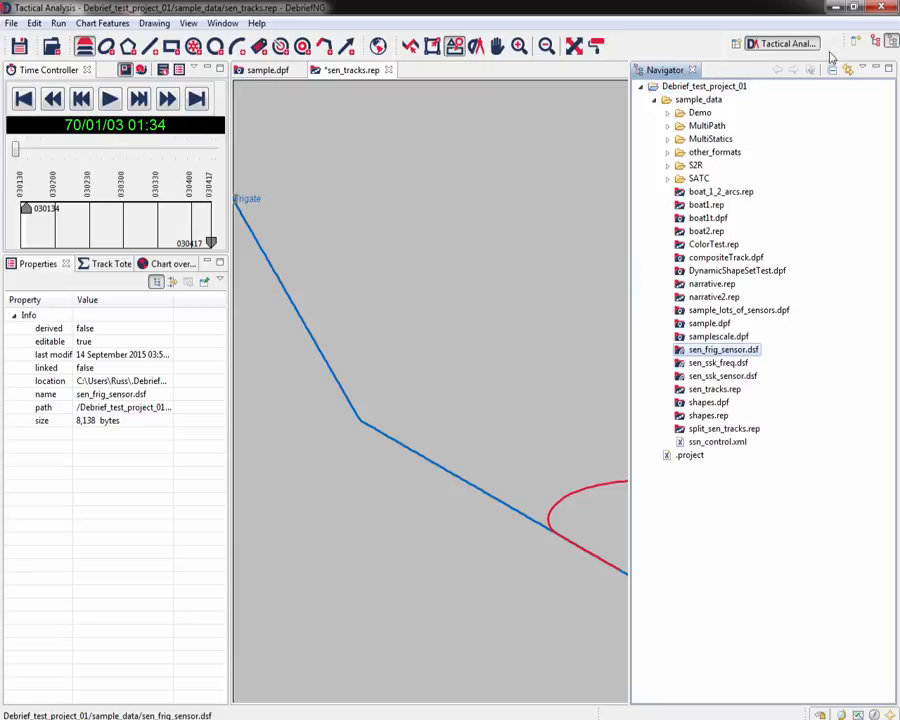
- Dock the Outline view beneath the Properties view and enlarge it
click(893, 40)
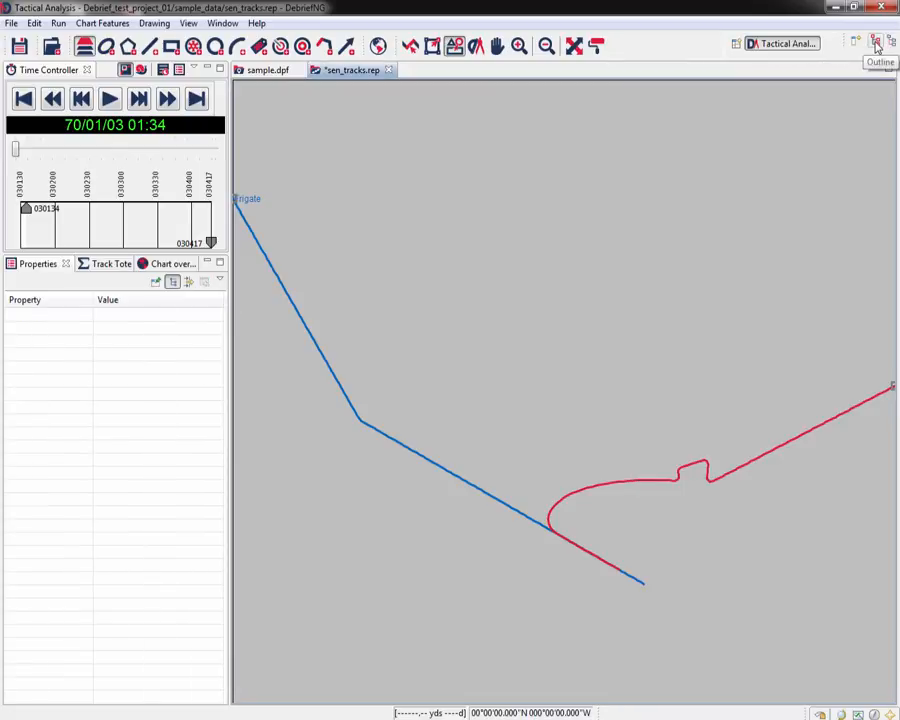
click(875, 42)
drag(661, 72, 76, 699)
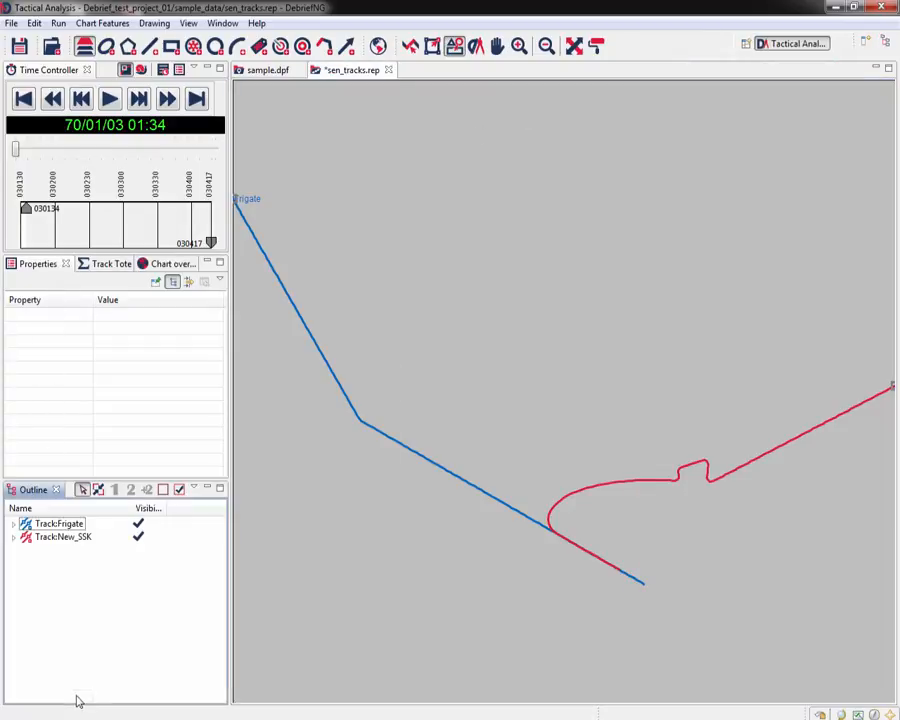
drag(66, 483, 76, 422)
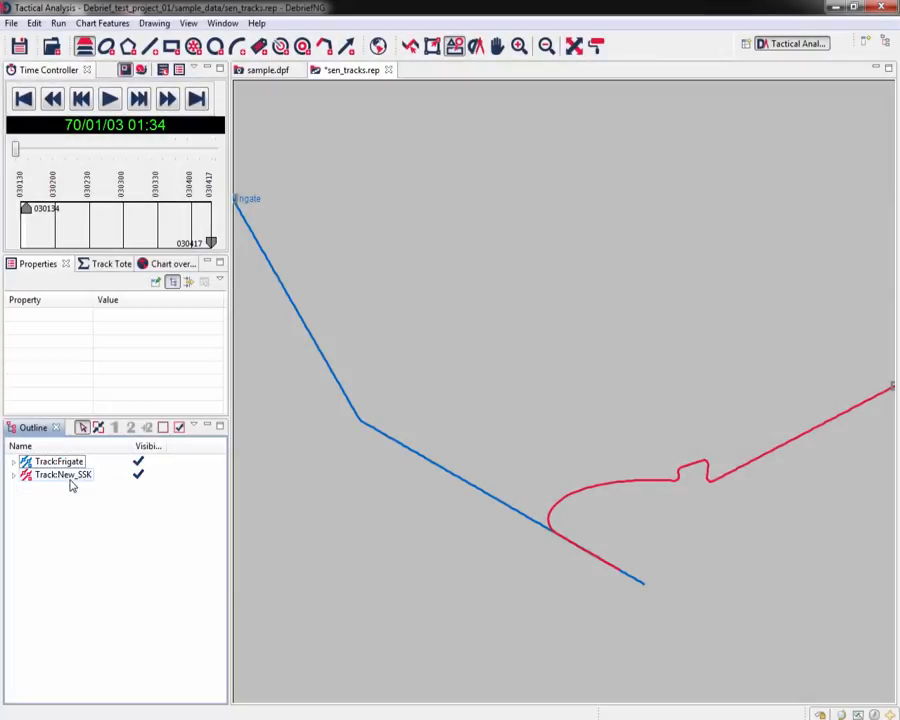
- Reveal all five sensors of the Frigate track on the plot
click(70, 480)
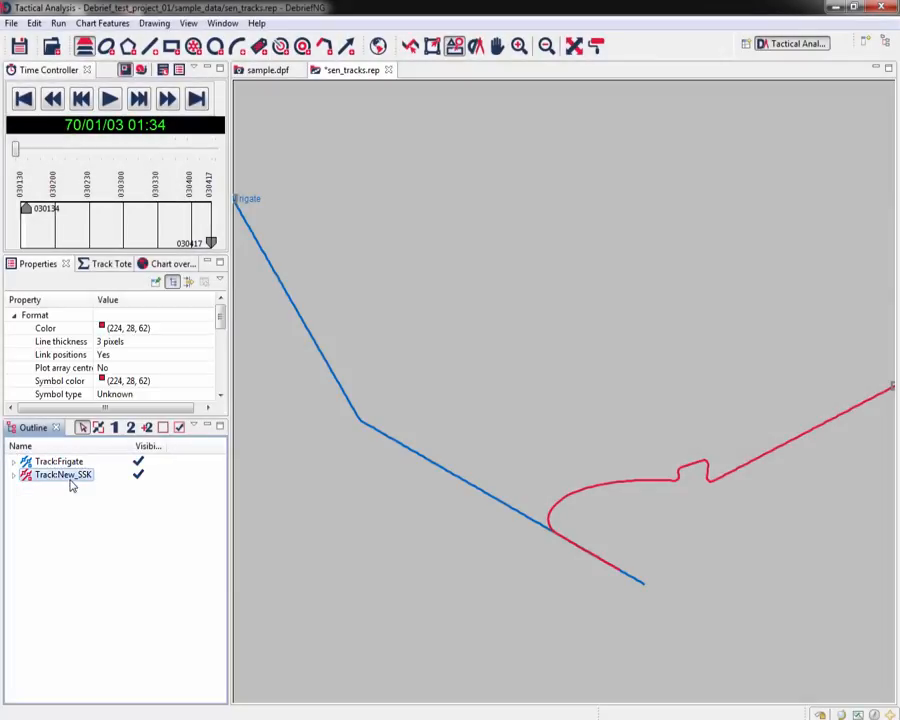
click(15, 463)
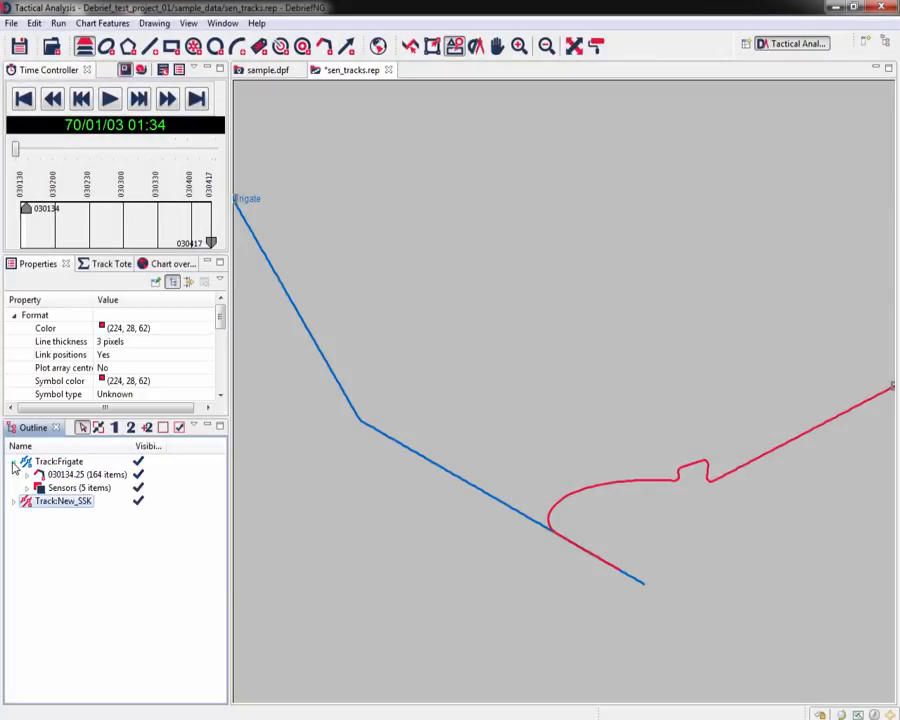
click(62, 488)
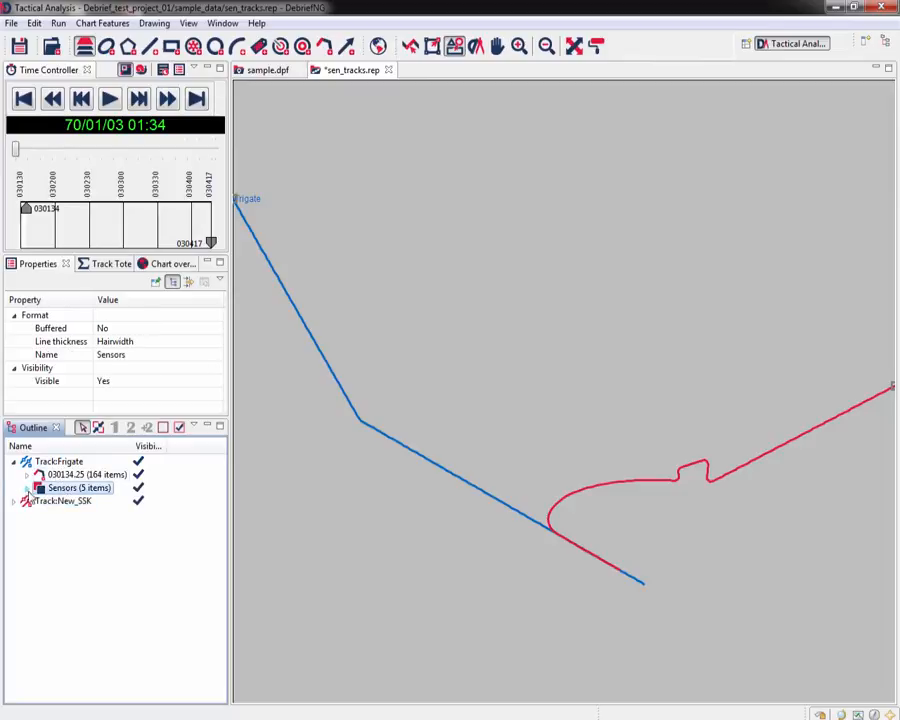
click(27, 488)
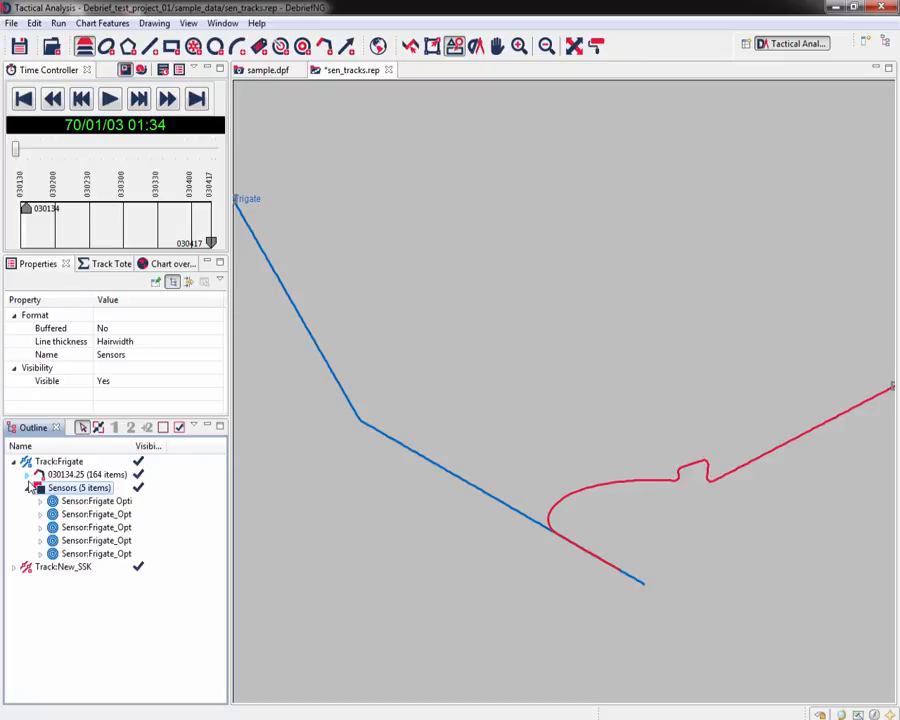
click(95, 502)
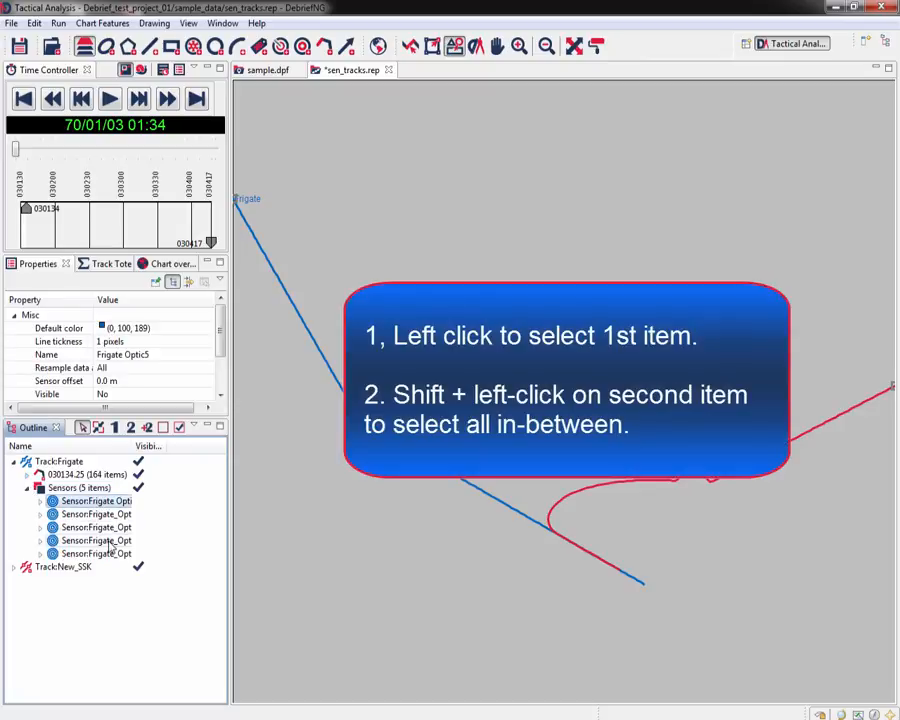
shift+click(99, 555)
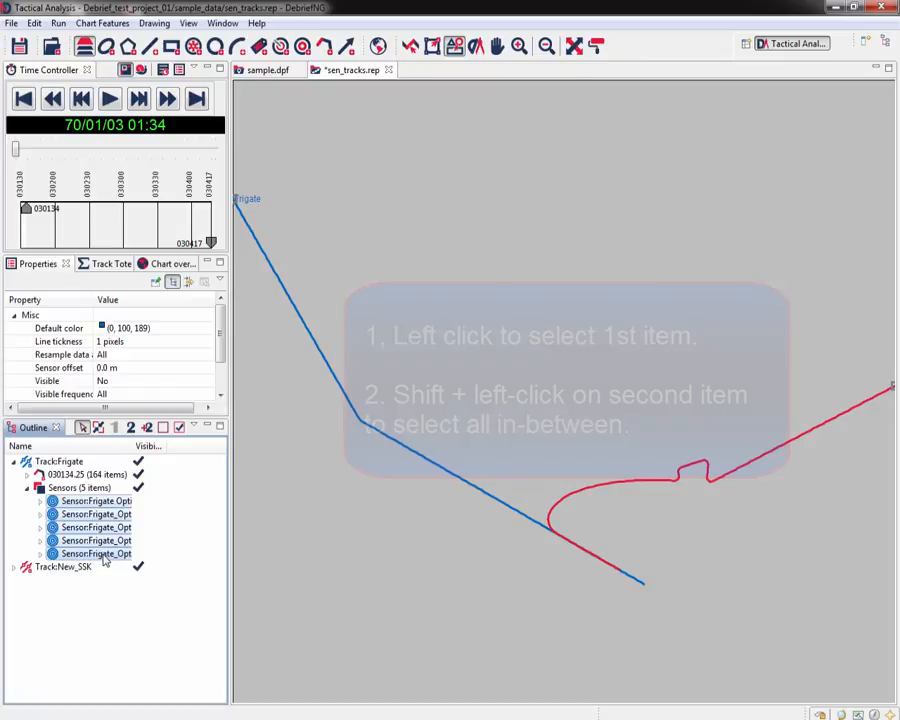
click(181, 432)
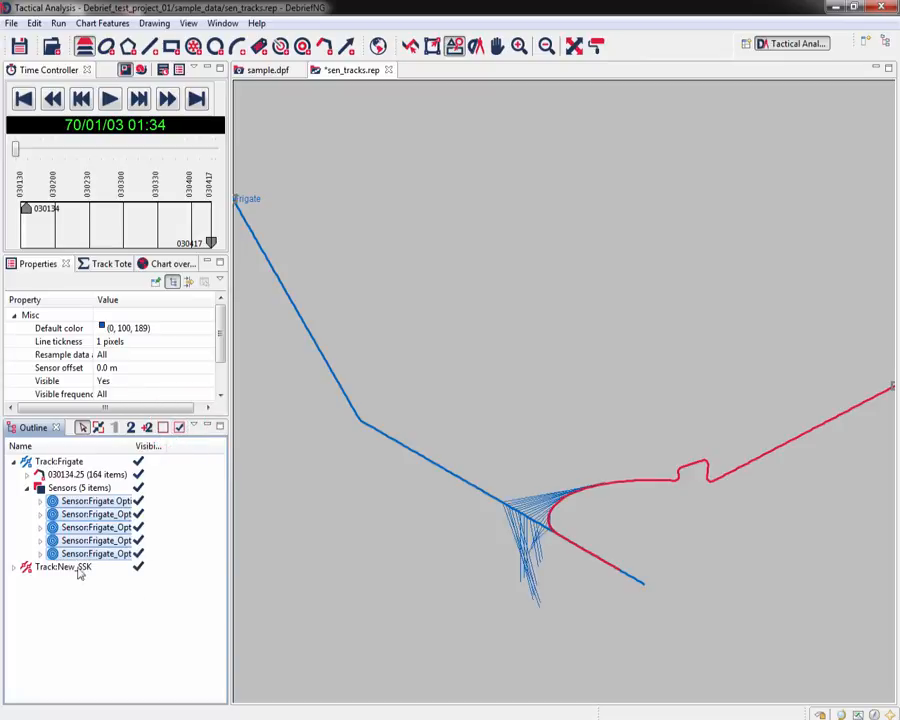
- Reveal the New_SSK_BB sensor of the New_SSK track on the plot
click(14, 568)
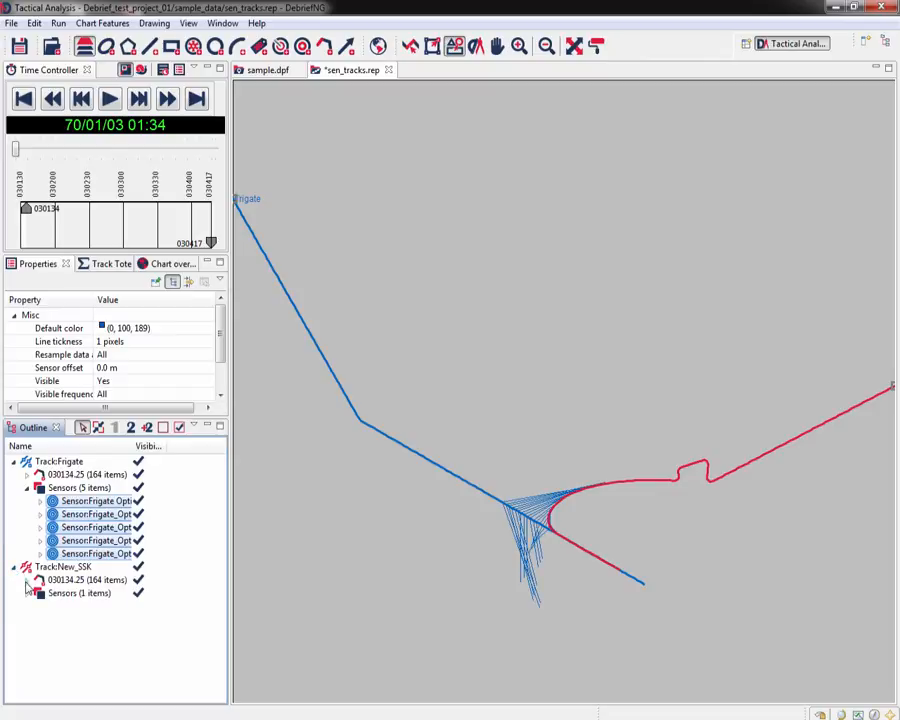
click(31, 596)
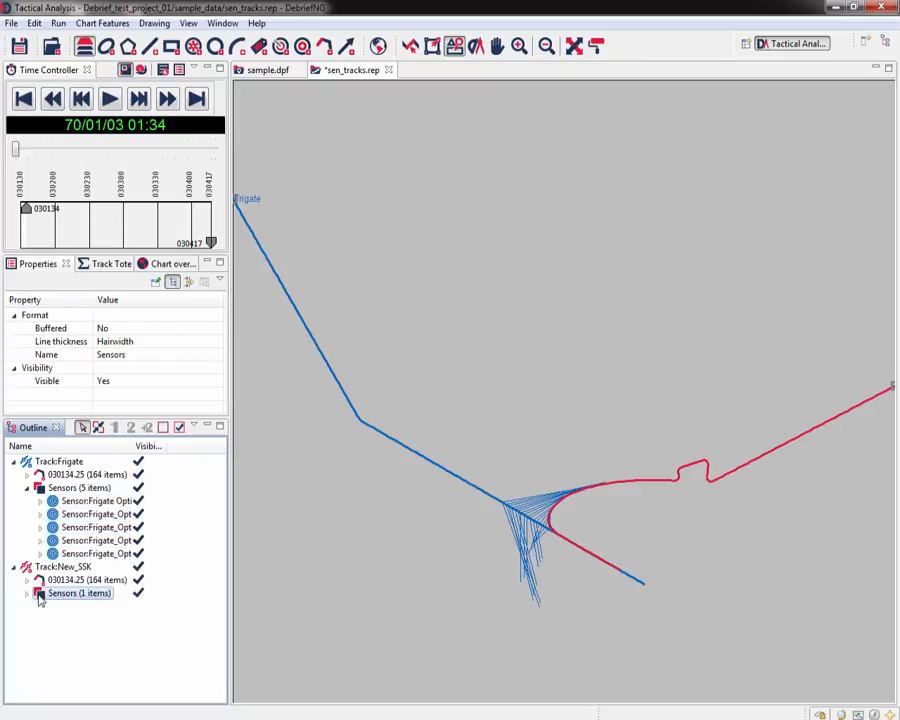
click(28, 595)
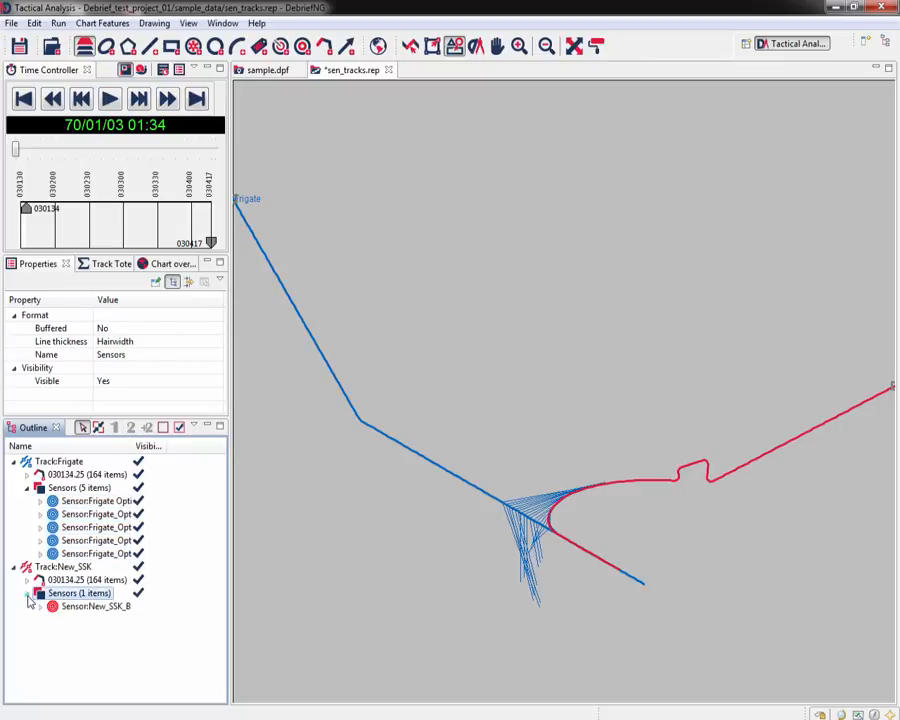
click(92, 606)
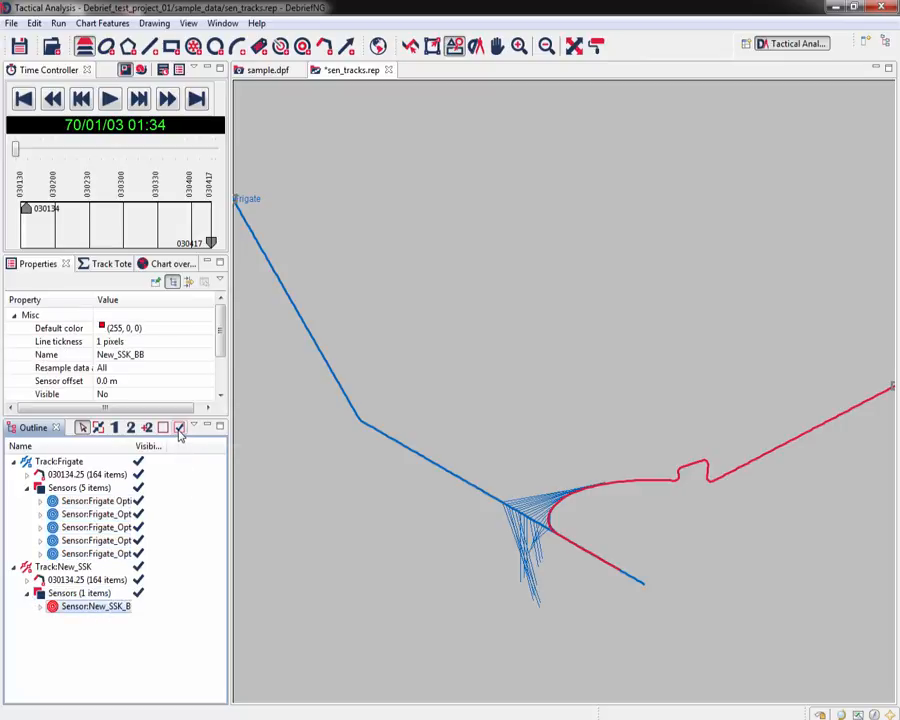
click(180, 429)
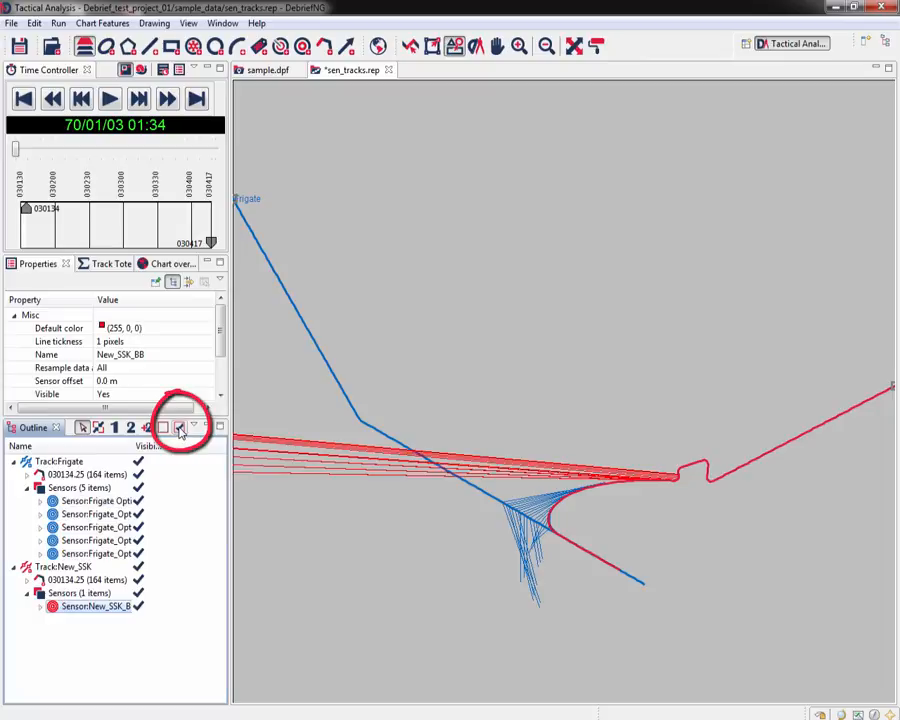
- Hide the New_SSK_BB sensor and reveal it again
right_click(90, 606)
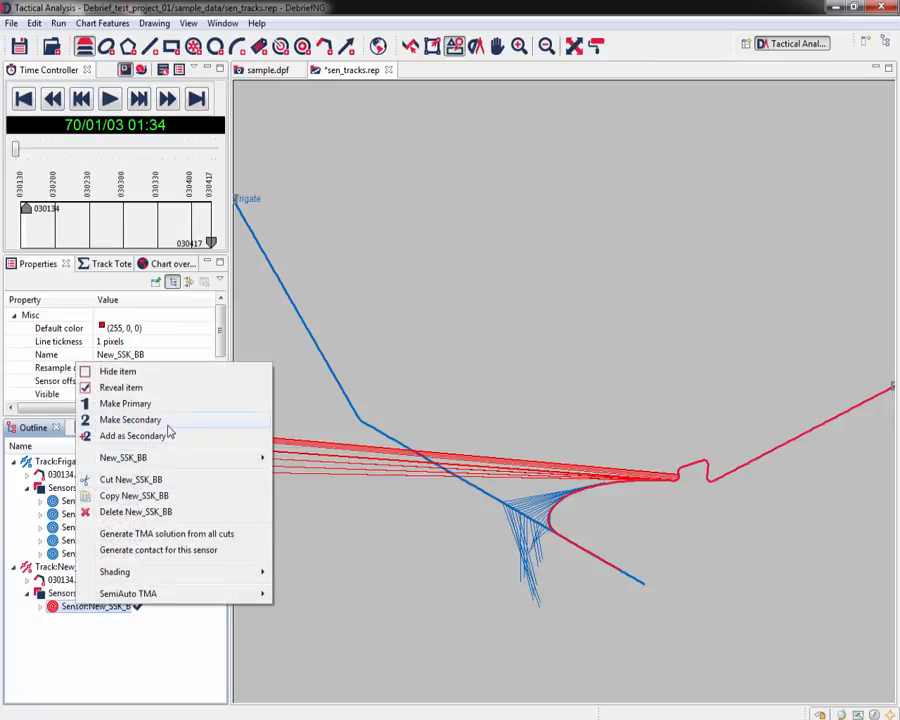
click(139, 376)
right_click(95, 606)
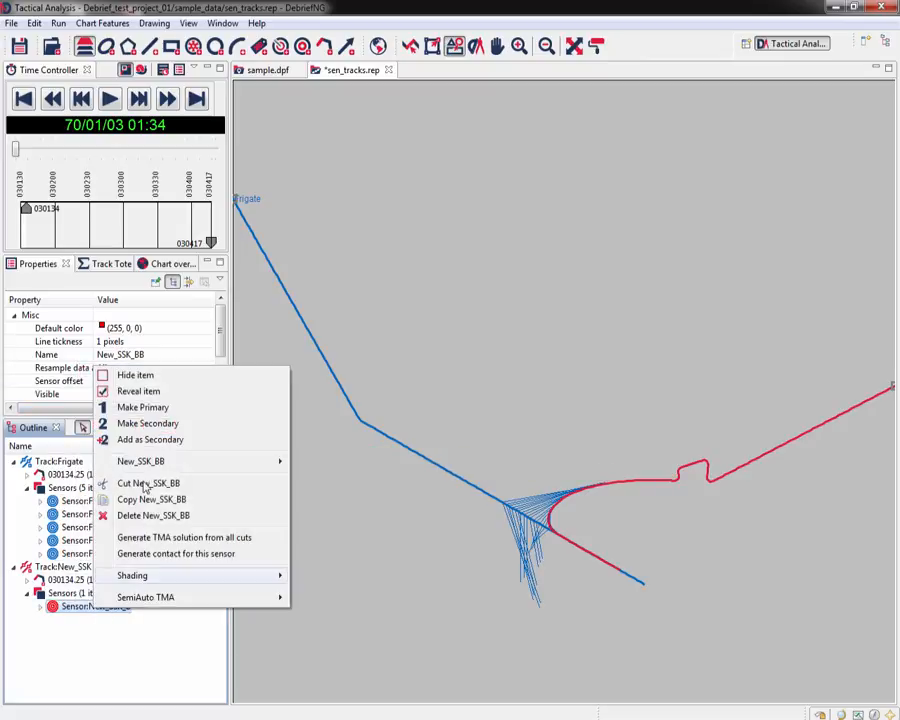
click(168, 391)
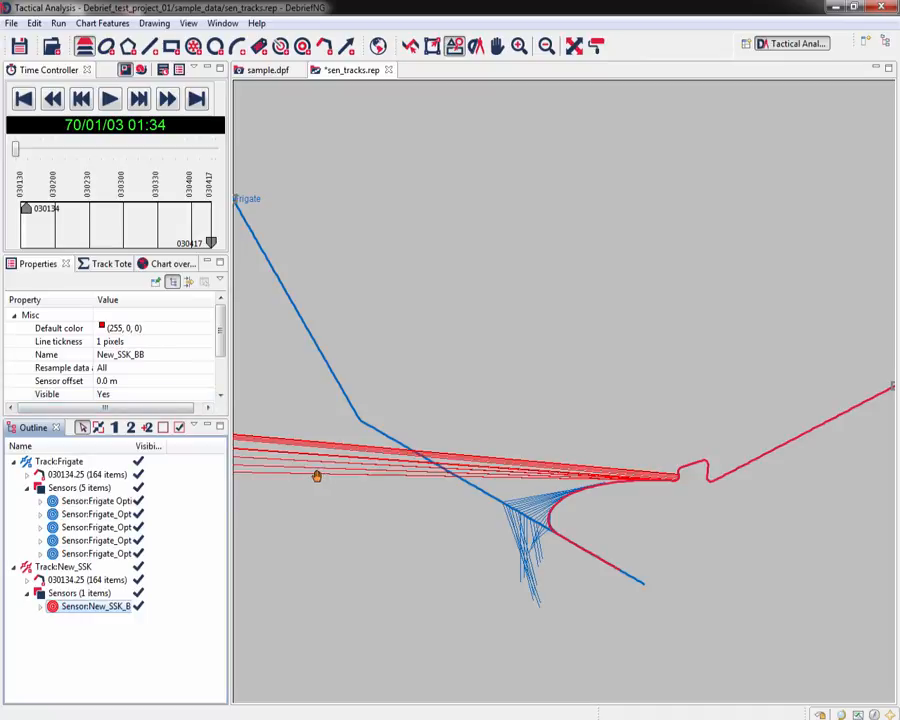
mouse_move(317, 475)
click(519, 45)
drag(349, 410, 454, 476)
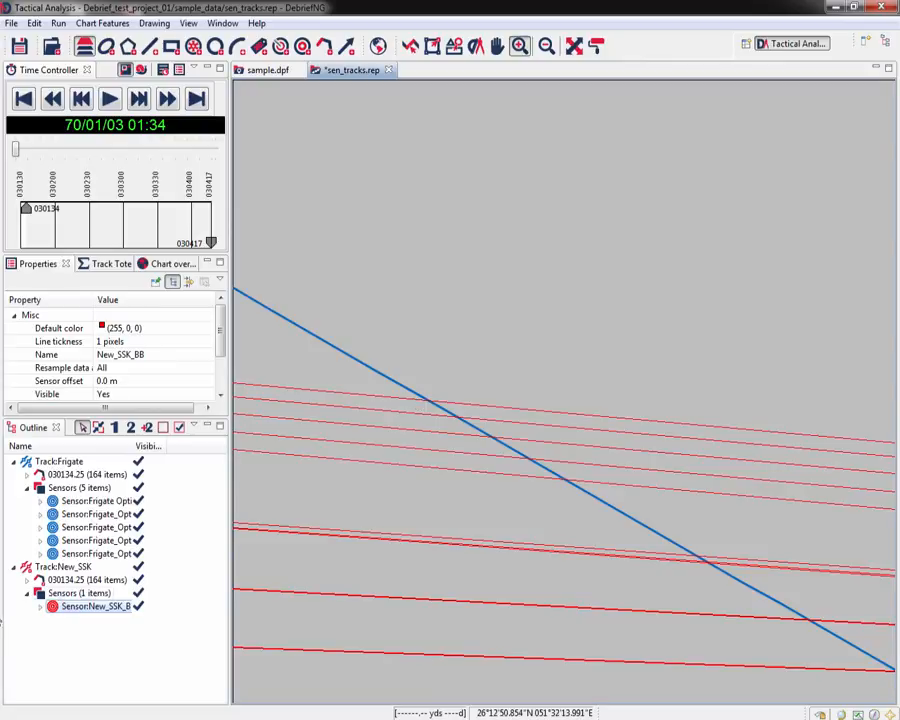
click(40, 606)
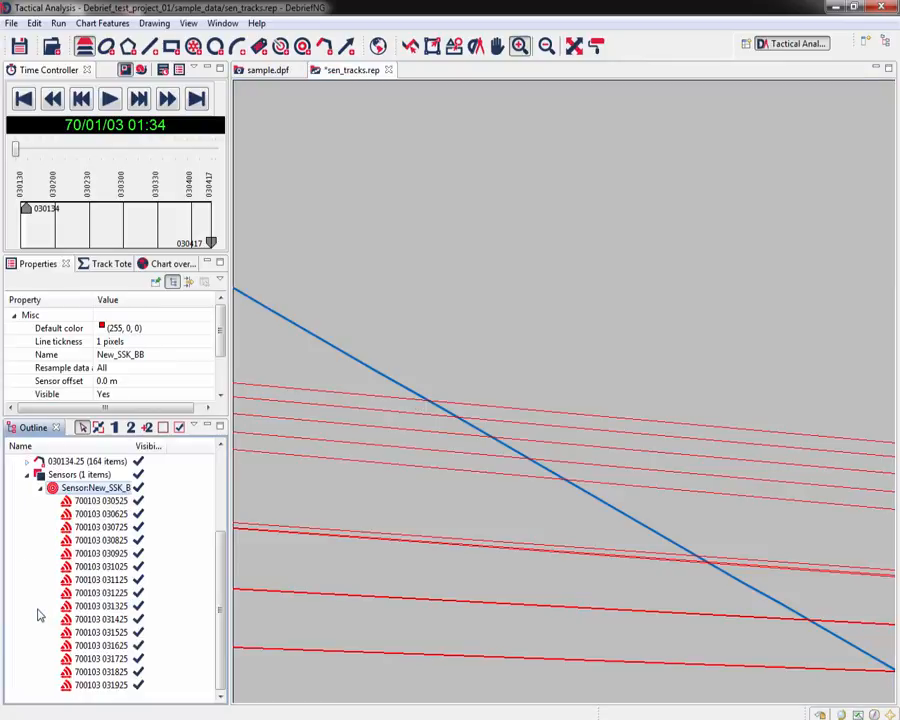
click(106, 504)
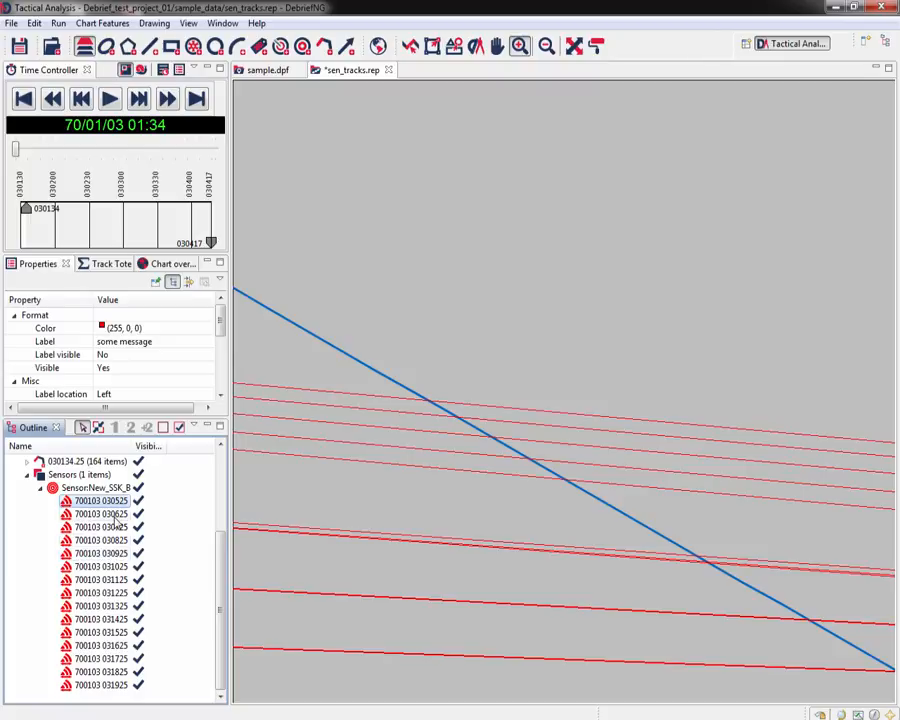
shift+click(115, 555)
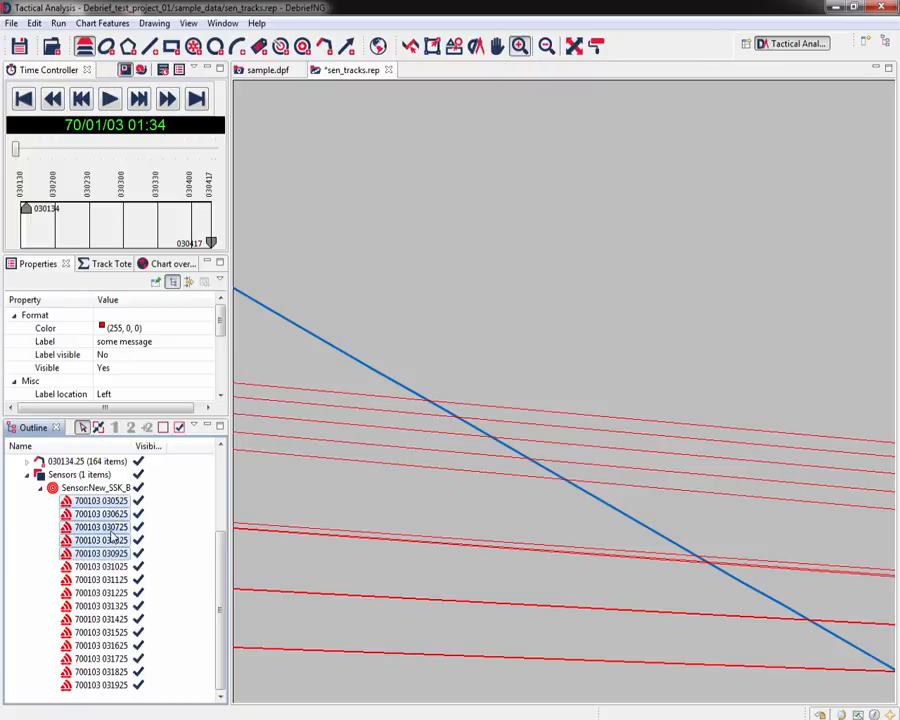
right_click(112, 530)
mouse_move(278, 358)
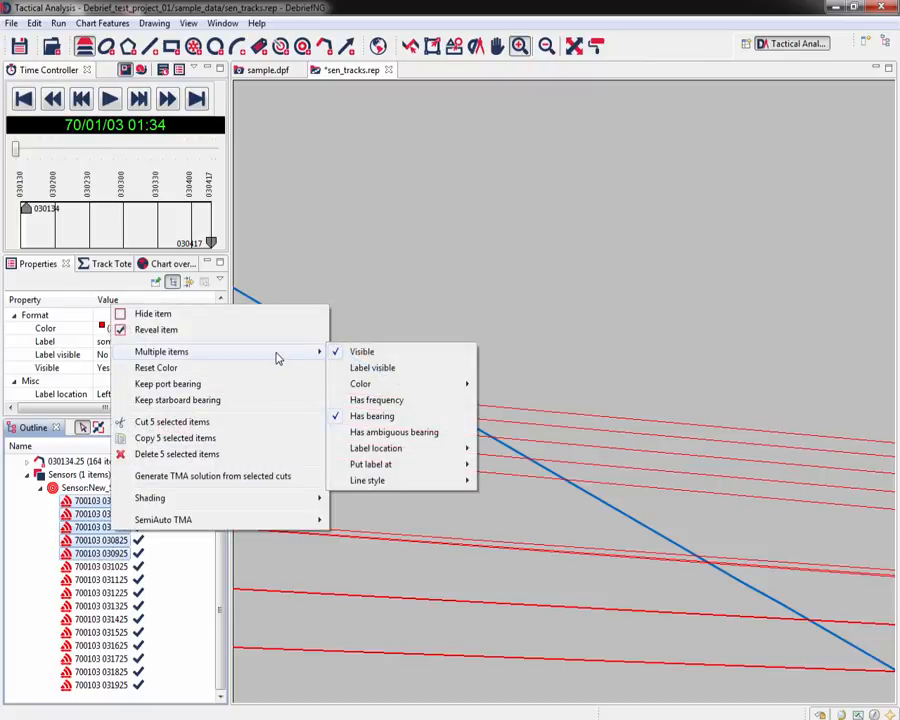
mouse_move(432, 389)
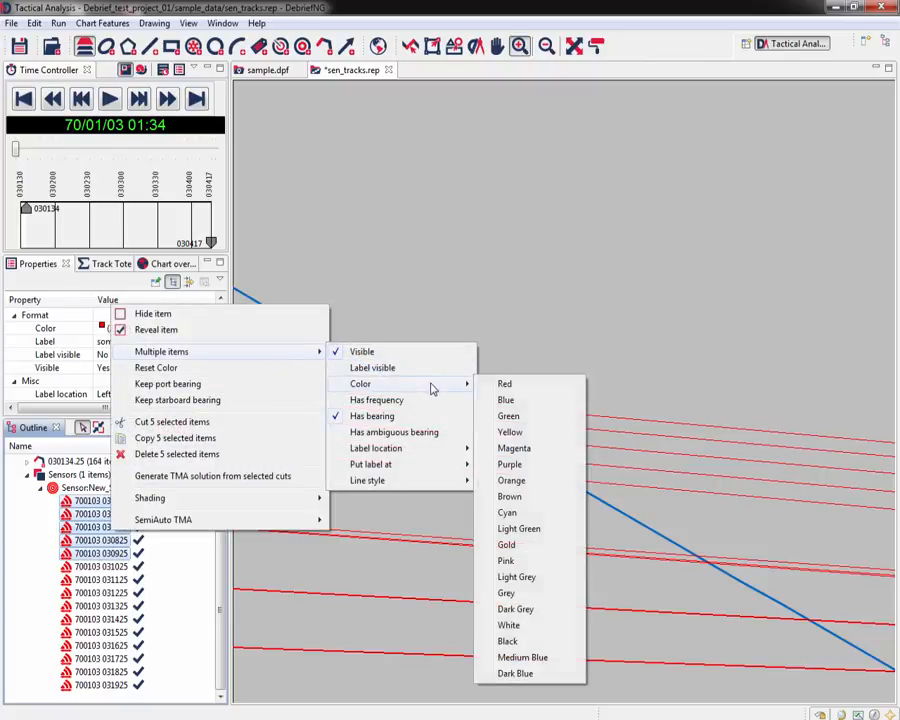
click(527, 433)
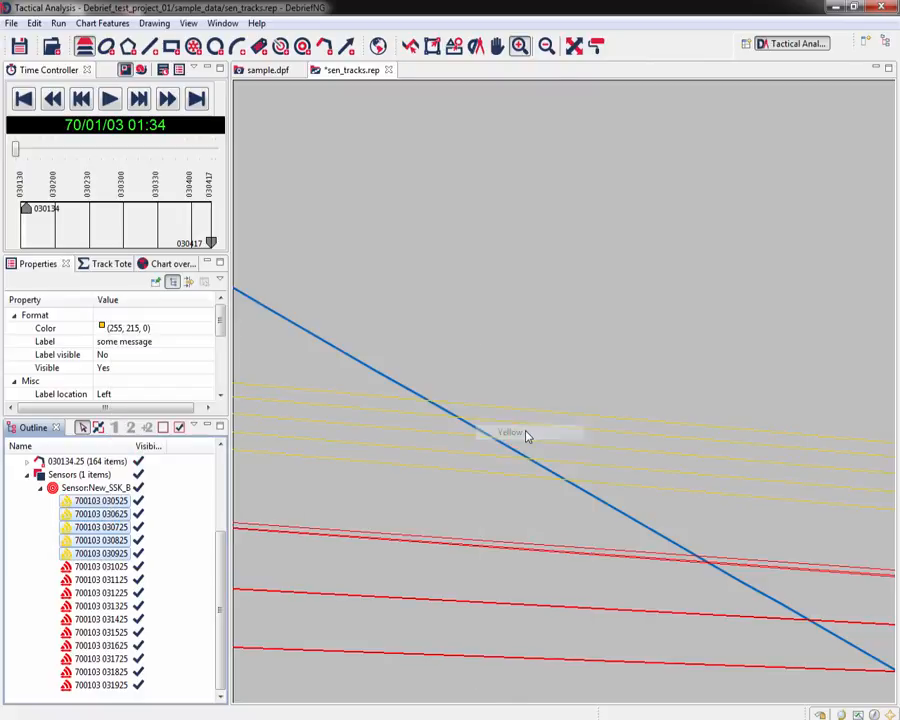
- Recolour the five selected New_SSK_BB sensor cuts red (255, 0, 0) through their Color property
click(576, 47)
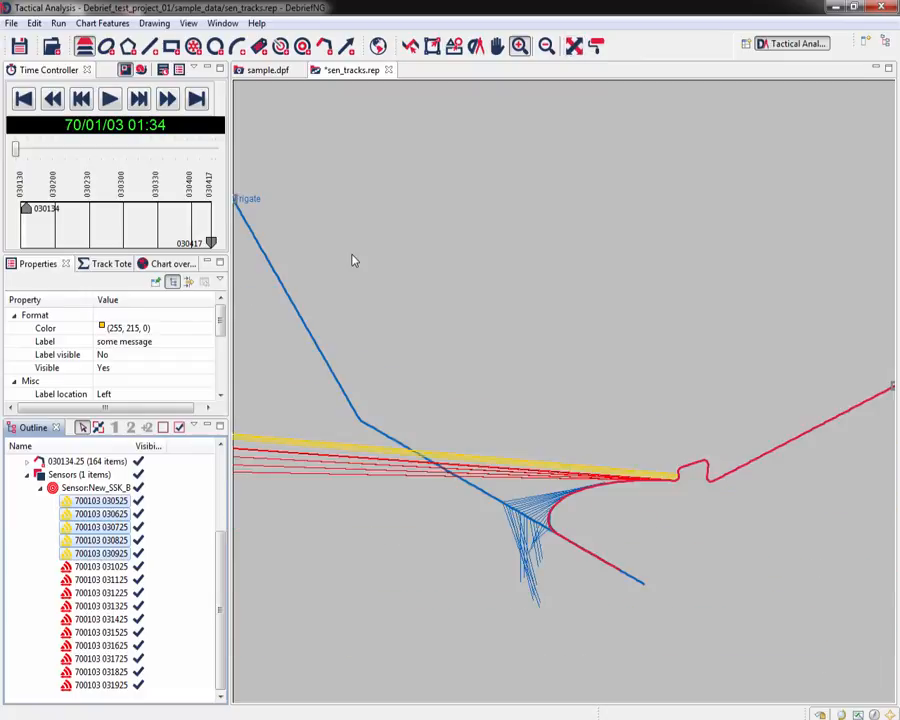
mouse_move(352, 260)
click(204, 331)
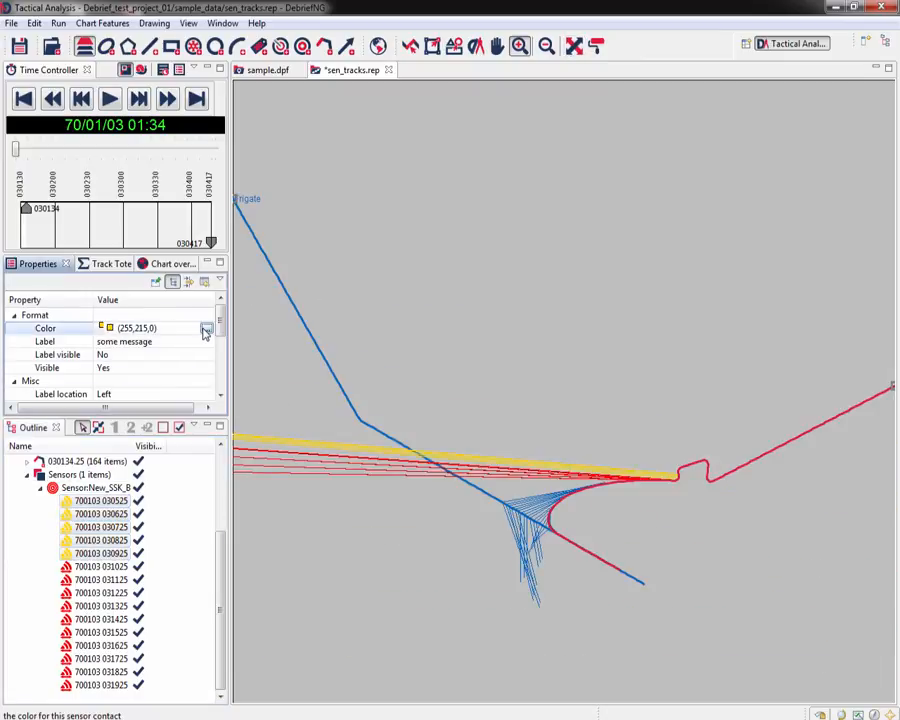
click(206, 330)
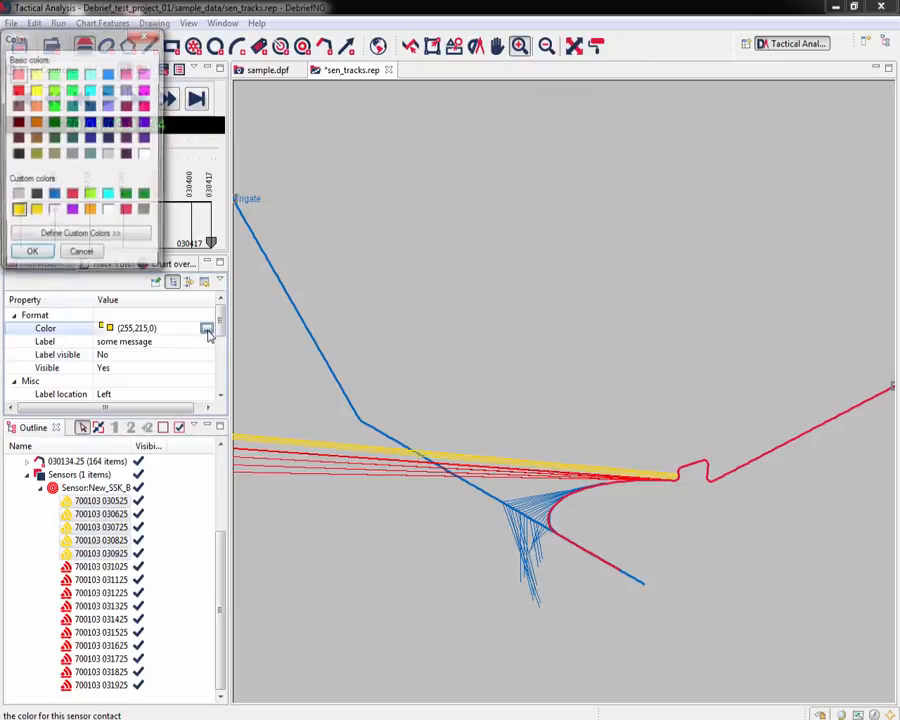
click(18, 91)
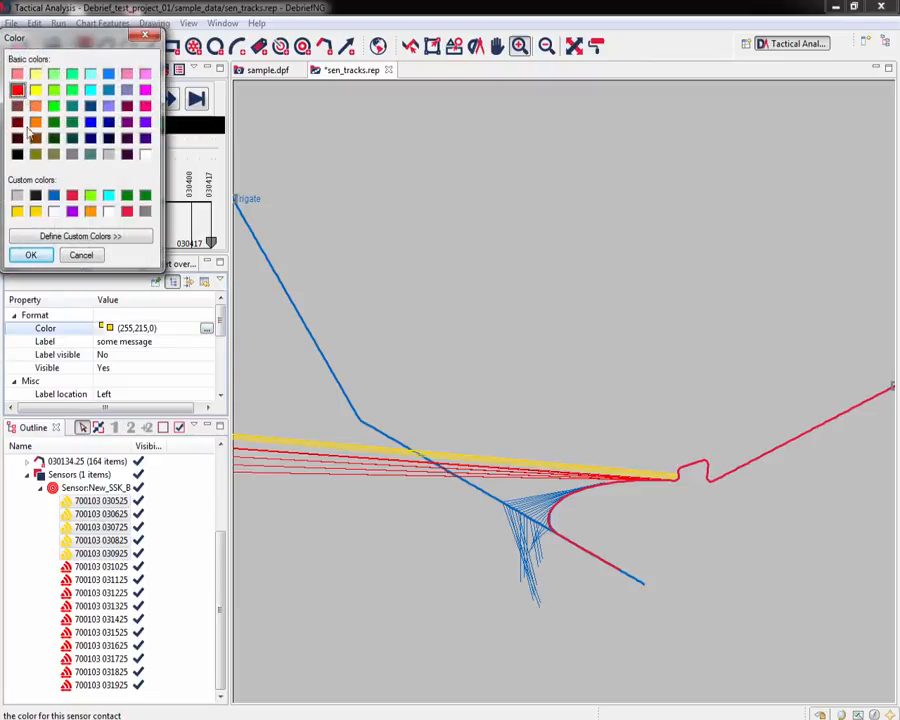
click(31, 255)
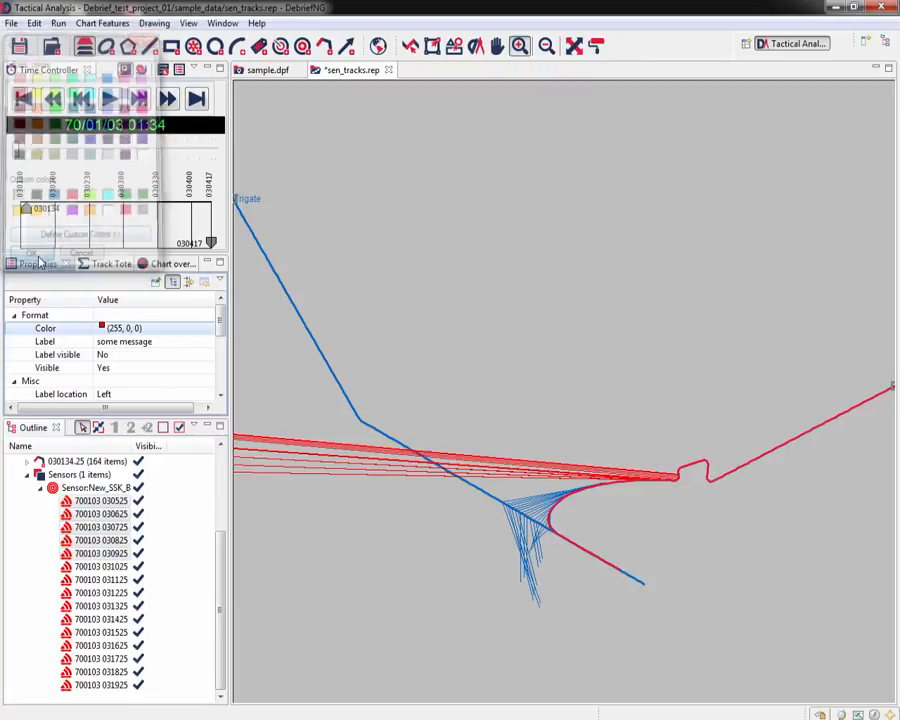
- Set the Color property of the five selected sensor cuts to bright yellow (255, 255, 0)
click(206, 330)
click(206, 328)
click(35, 90)
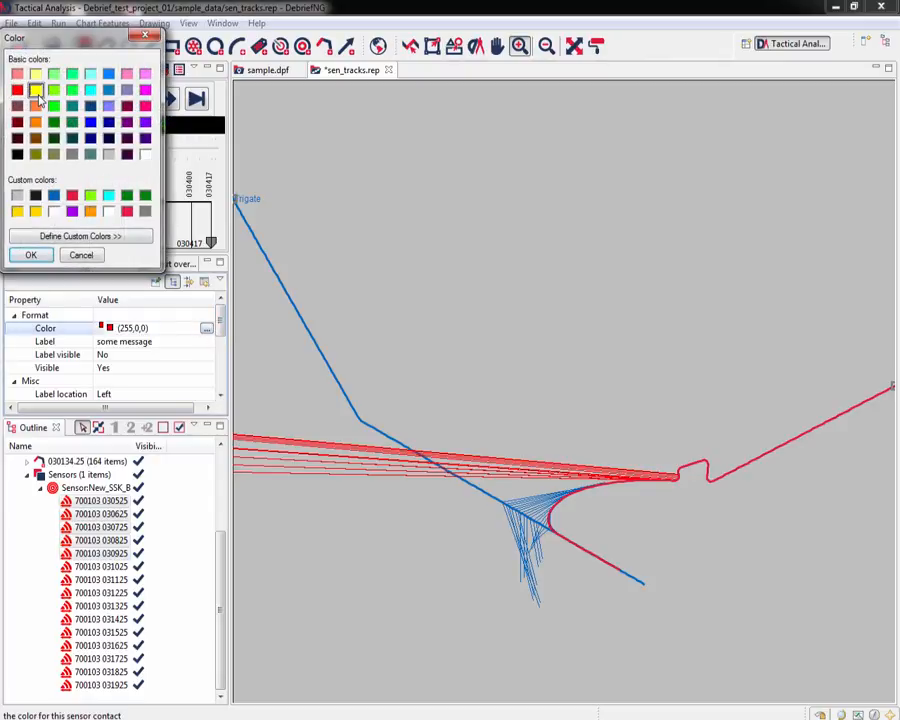
click(32, 255)
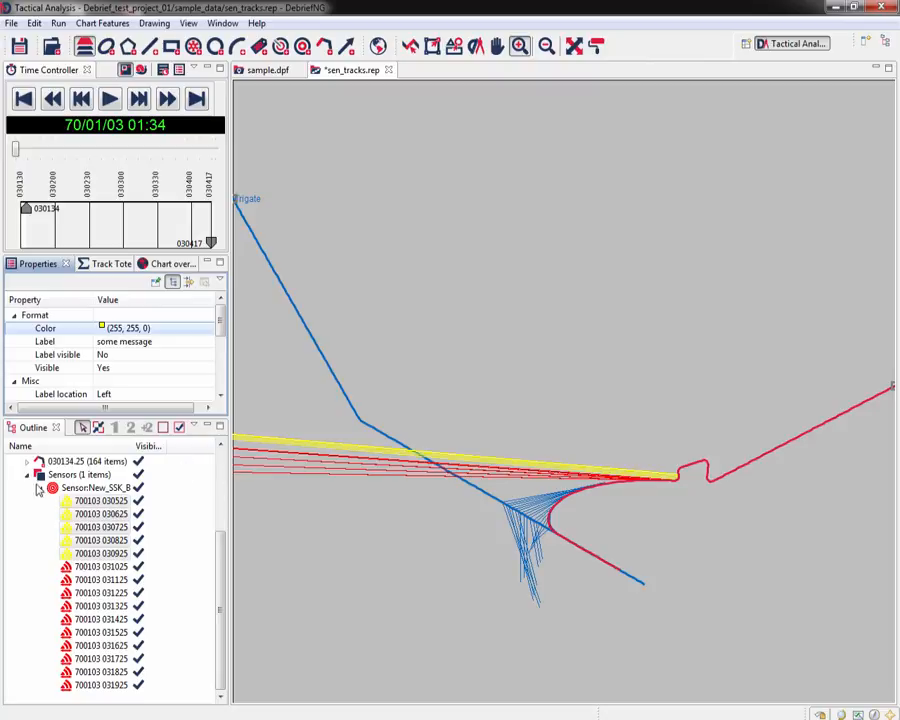
- Collapse the New_SSK sensors, show the Track Tote and make the Frigate track the primary
click(23, 477)
click(27, 476)
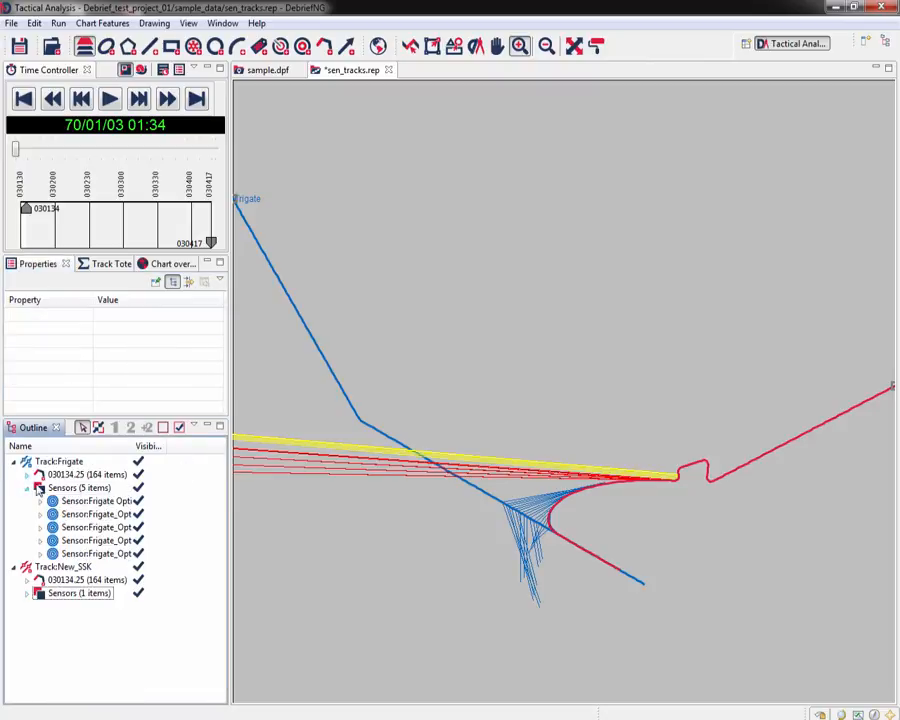
click(57, 465)
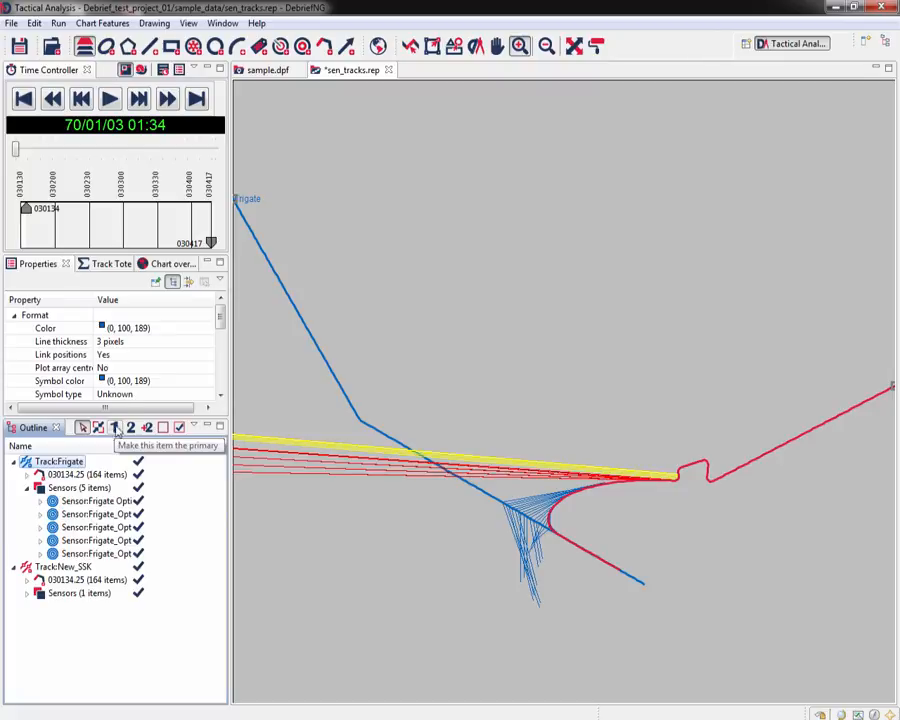
click(112, 266)
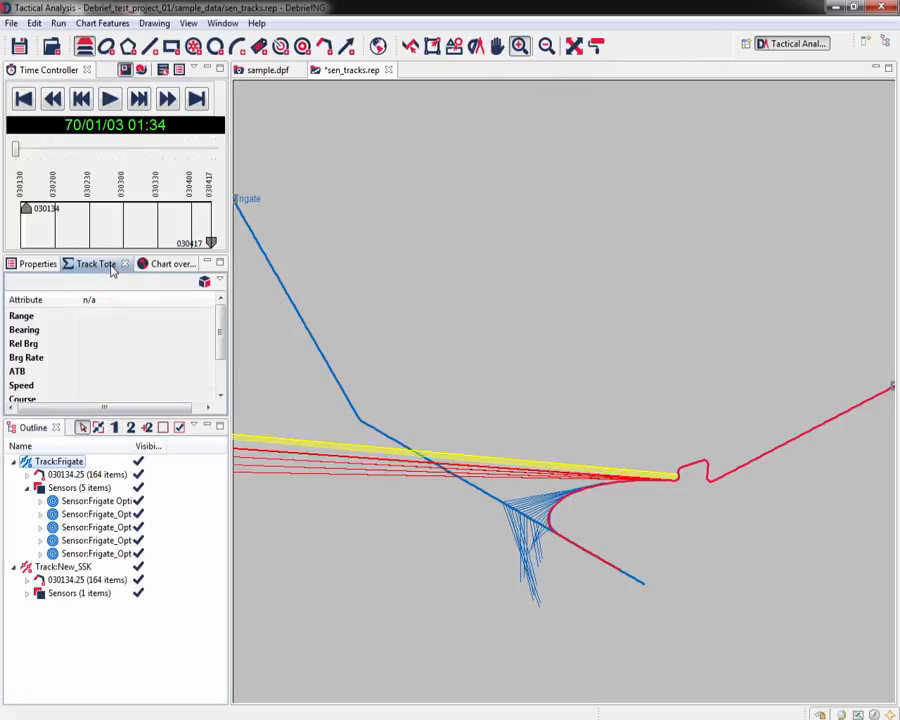
click(115, 428)
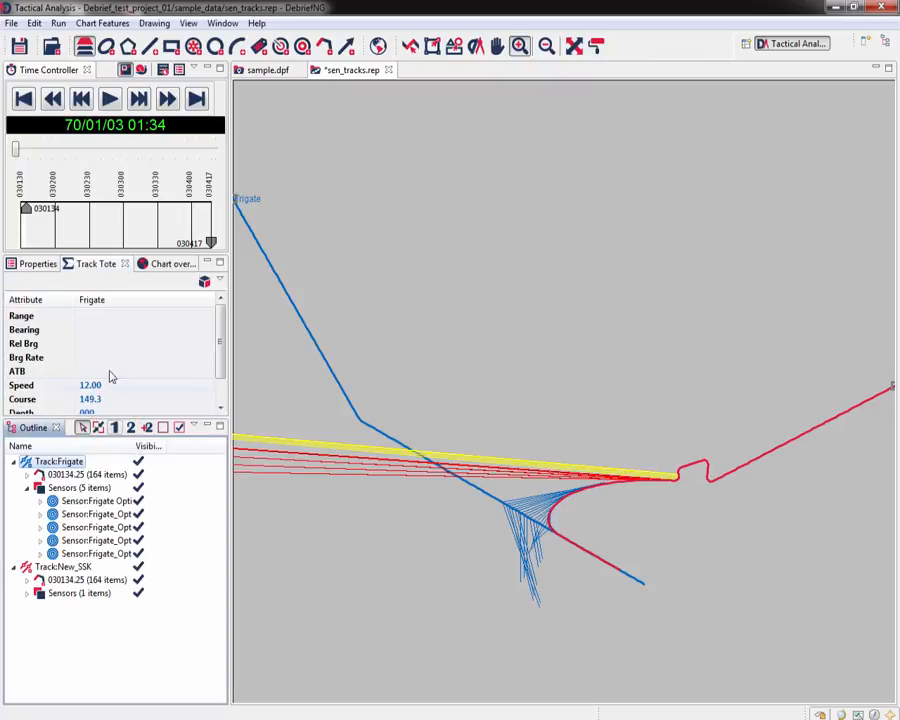
- Make the New_SSK track the secondary track
click(65, 567)
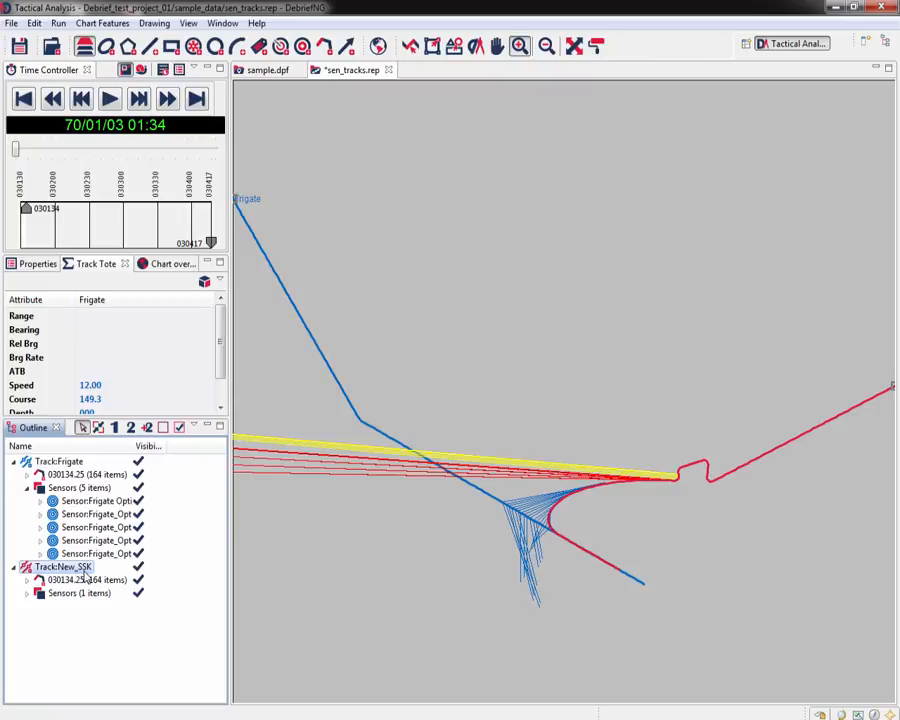
right_click(82, 572)
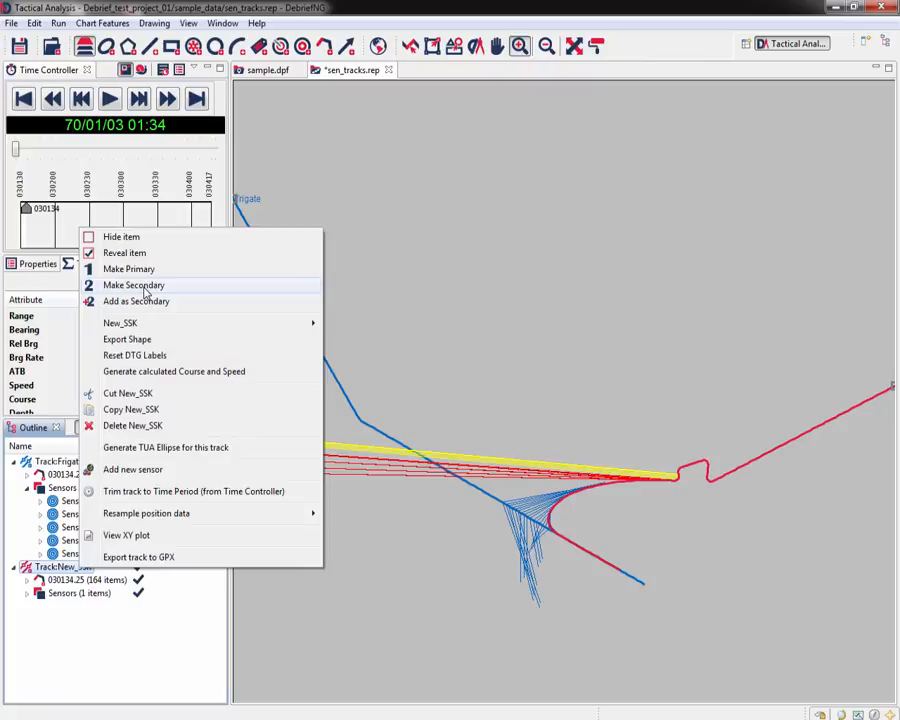
click(145, 289)
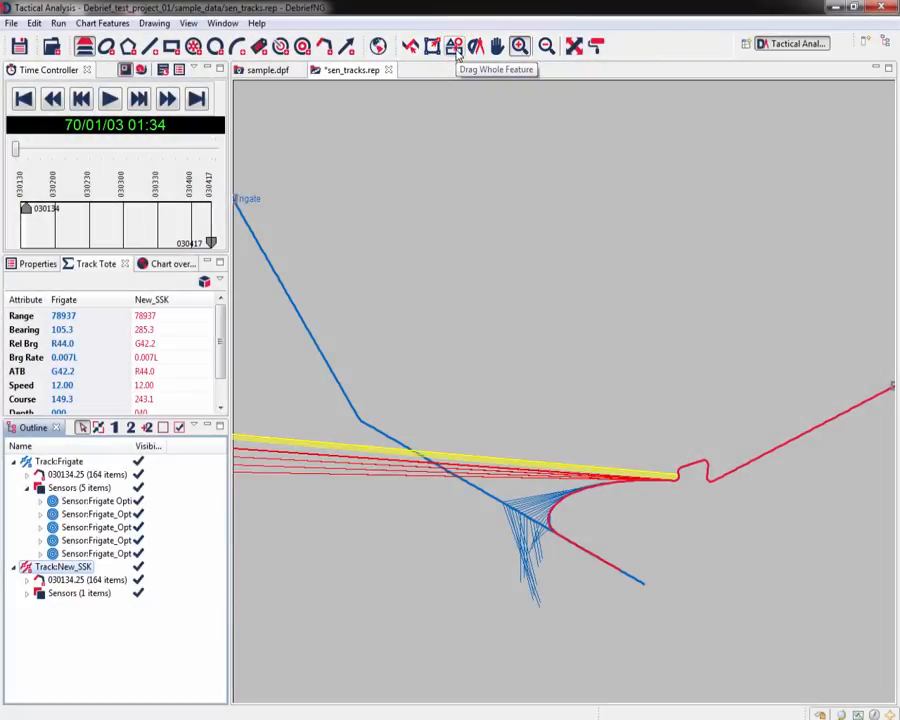
- Use Drag Whole Feature to shift the Frigate track slightly east on the plot
click(454, 46)
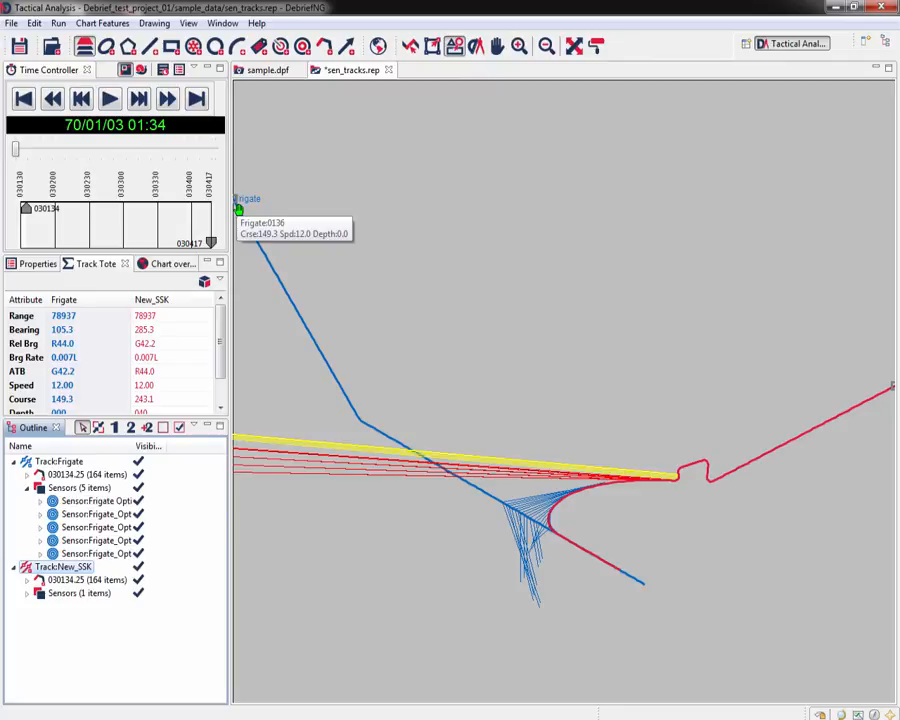
drag(238, 208, 242, 208)
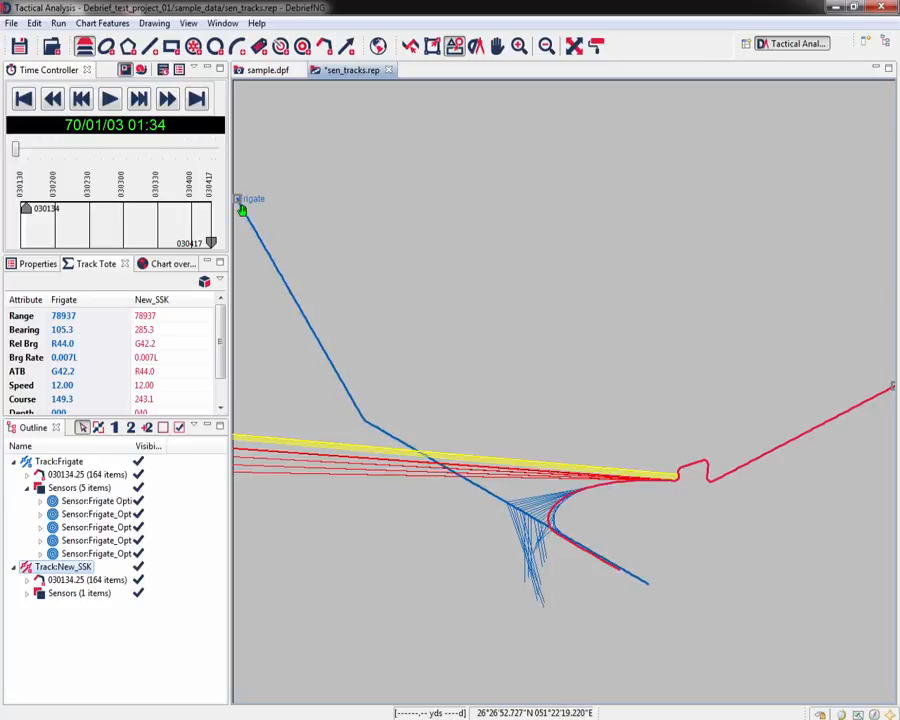
- Open the Bearing Residuals view, narrow it to enlarge the track plot, and use the +/- 180 scale for absolute data
click(224, 24)
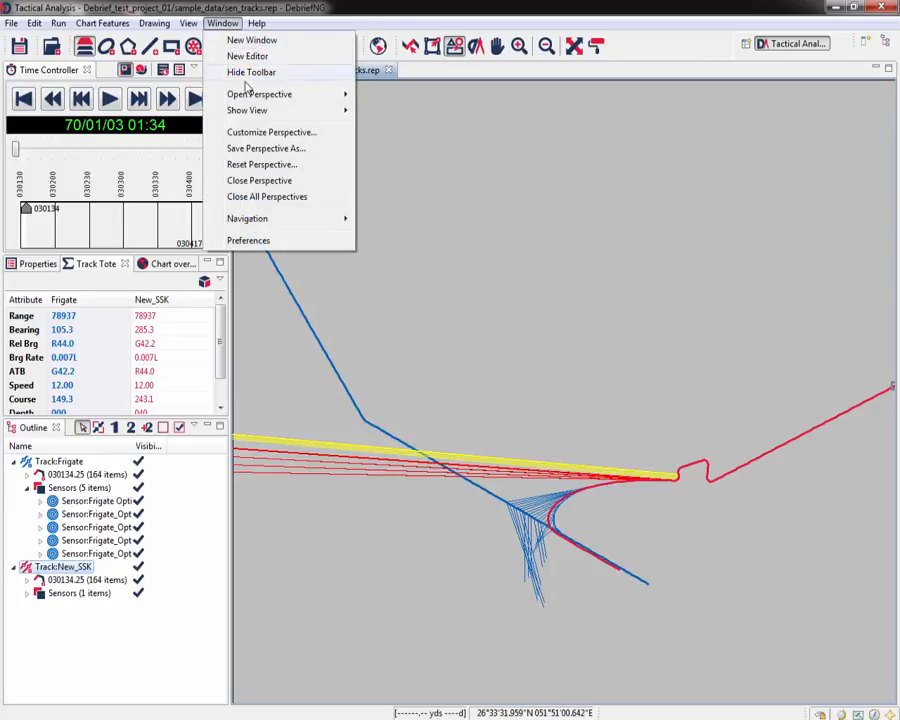
mouse_move(242, 112)
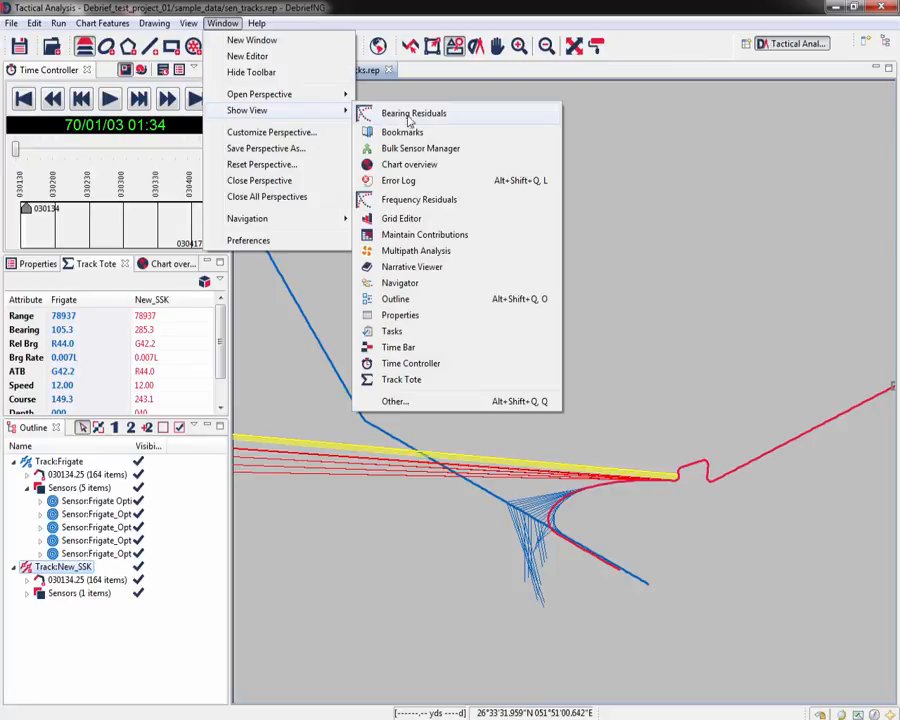
click(371, 117)
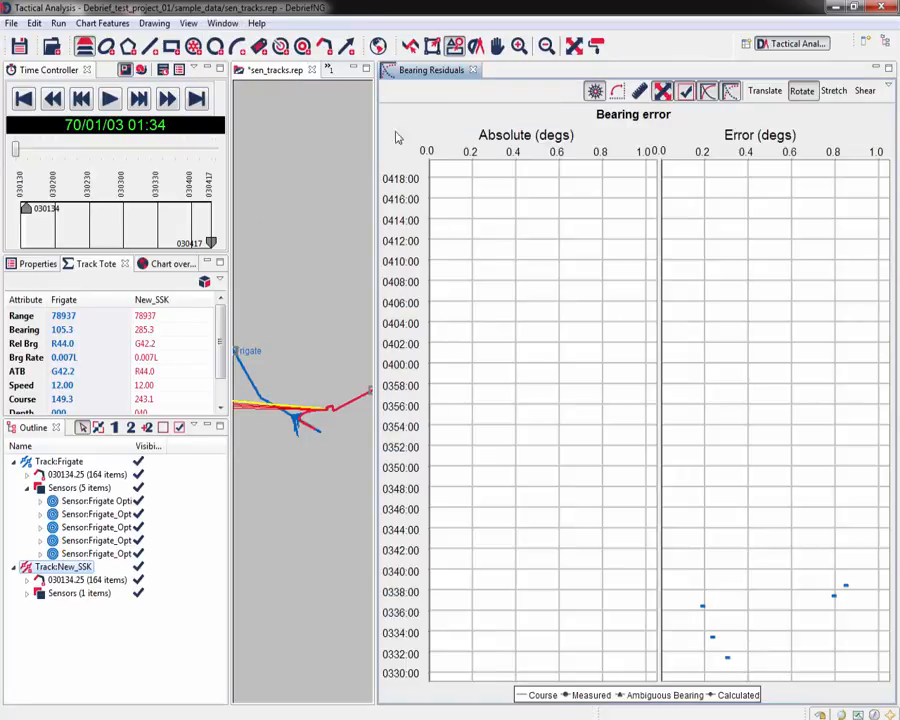
drag(374, 185, 531, 159)
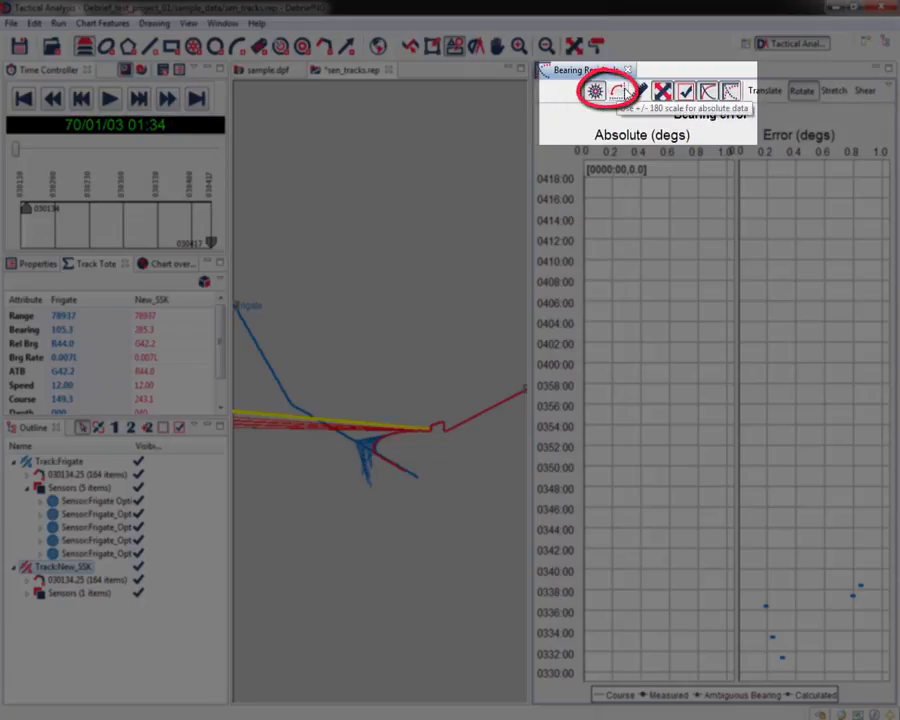
click(619, 94)
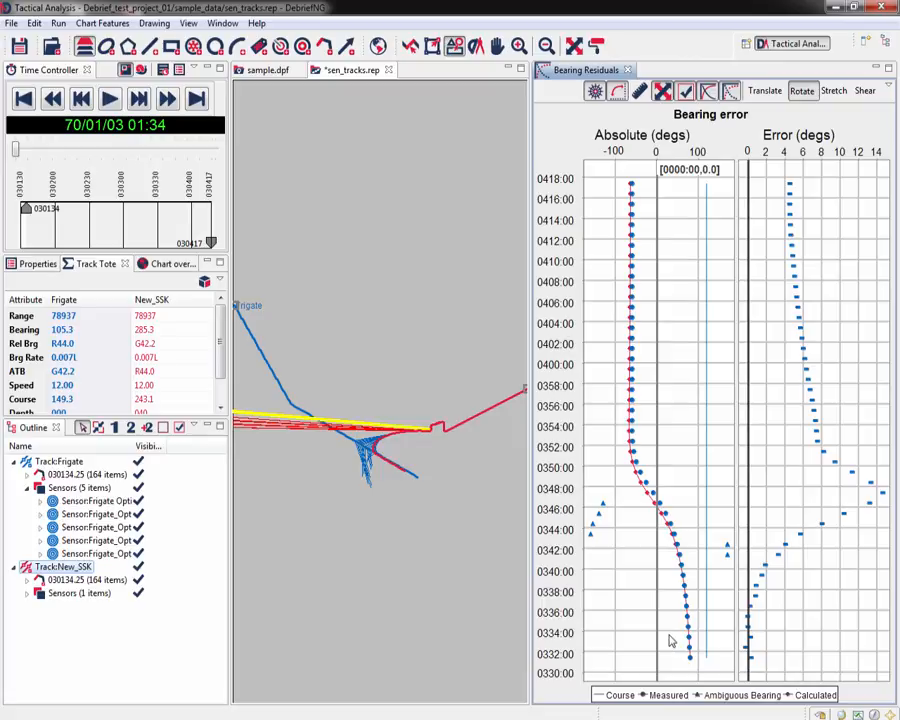
- Zoom in on the earliest bearing cuts, around 0332, in the absolute plot, and restore its full range
drag(671, 641, 714, 679)
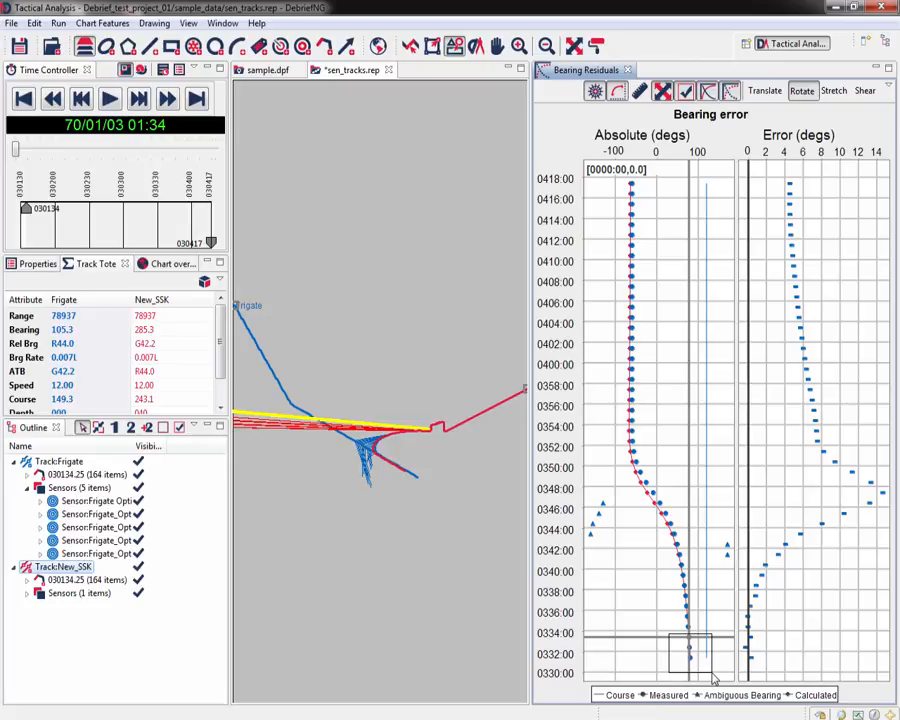
drag(714, 679, 711, 673)
click(682, 477)
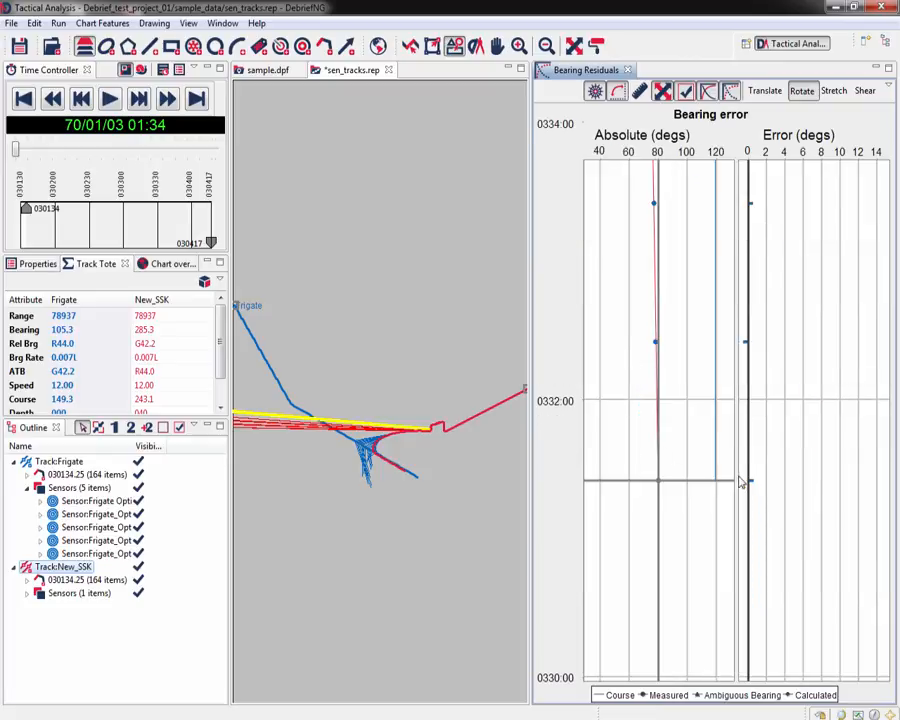
drag(633, 430, 695, 516)
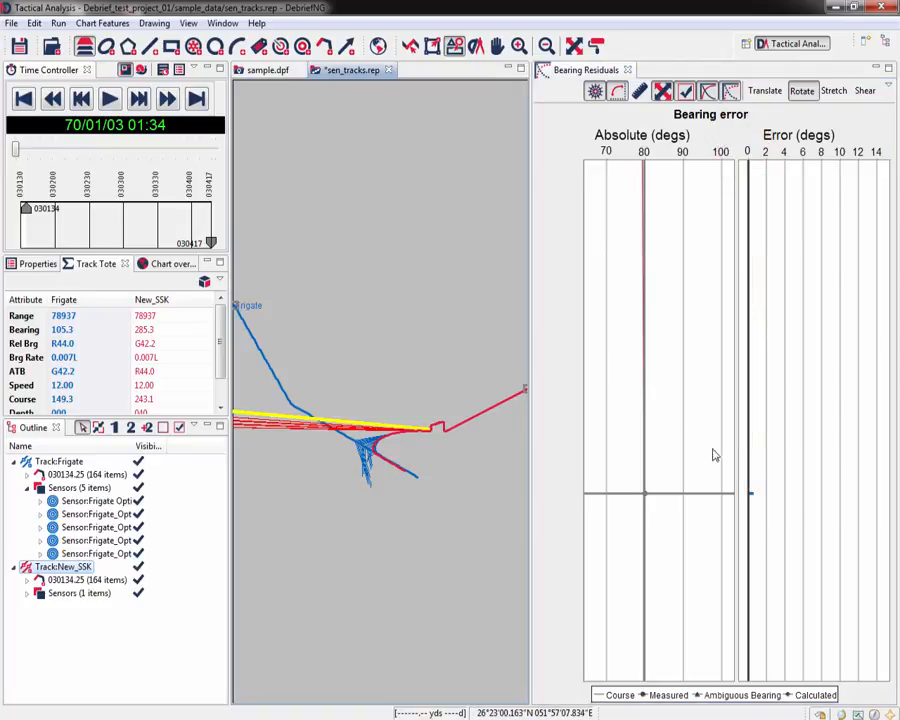
drag(718, 529, 628, 370)
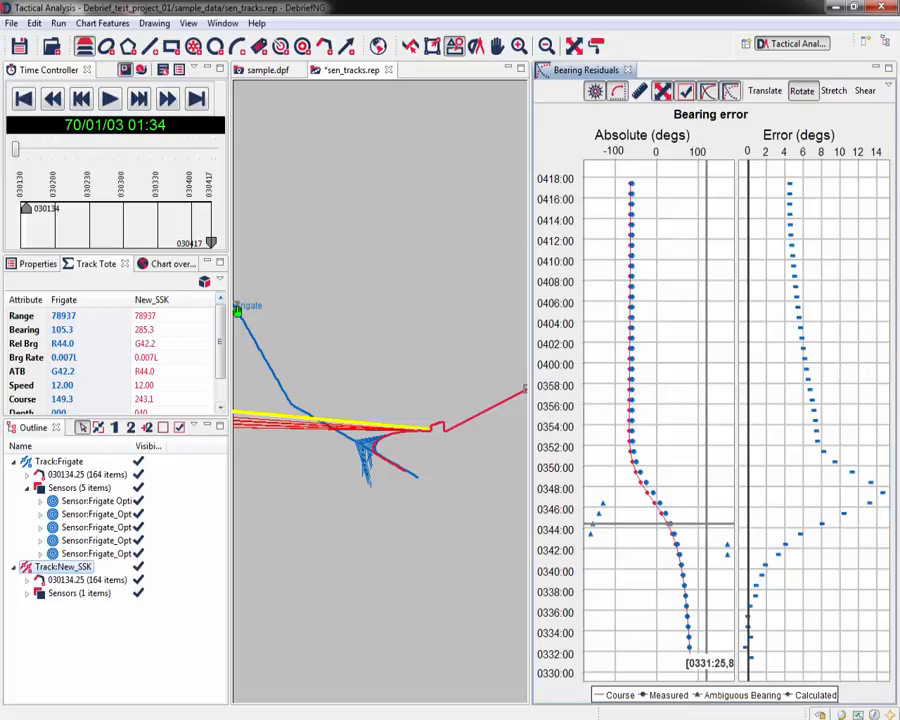
- Drag the whole Frigate track north-east, away from the New_SSK track, and advance the time to 030417
drag(234, 304, 268, 234)
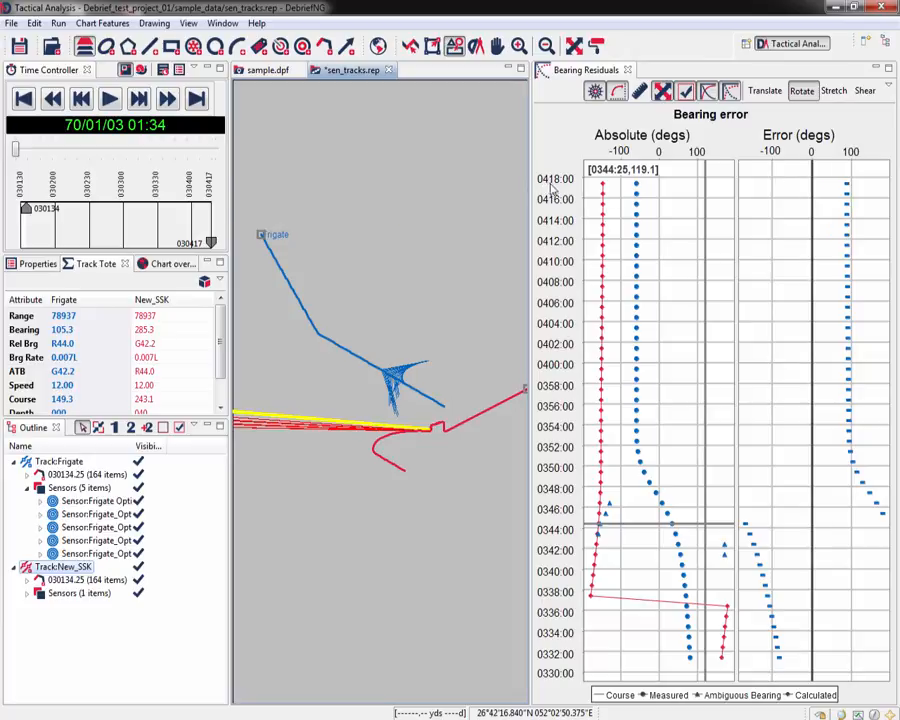
drag(16, 150, 224, 149)
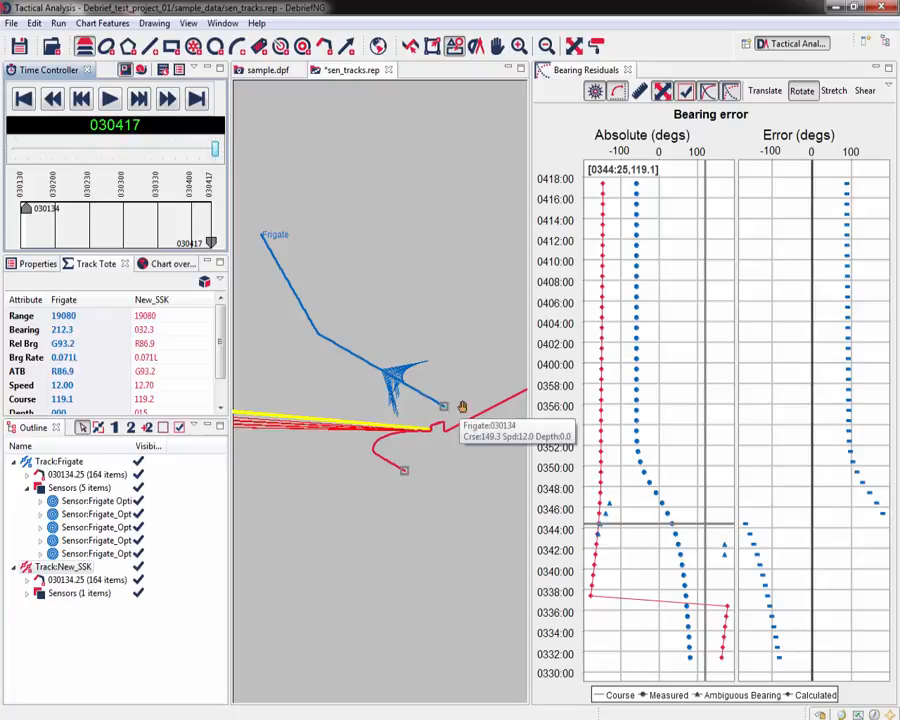
- Zoom the bearing error plot in on the last cut, just before 0418, resetting the range once and zooming in again
drag(801, 172, 862, 199)
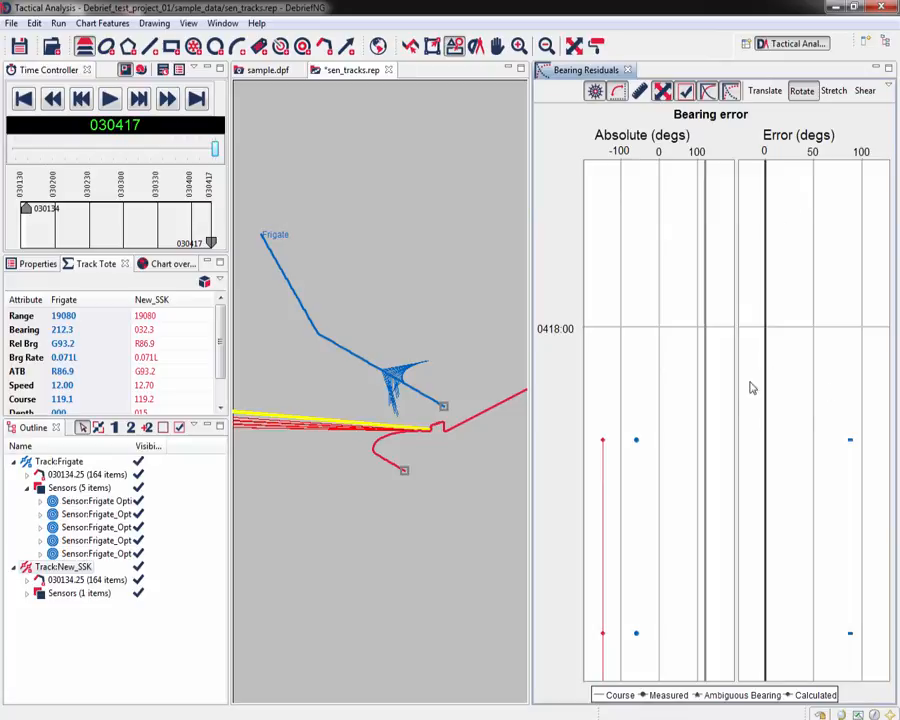
mouse_move(704, 310)
mouse_down()
mouse_move(898, 487)
mouse_move(748, 440)
mouse_up()
drag(826, 306, 779, 257)
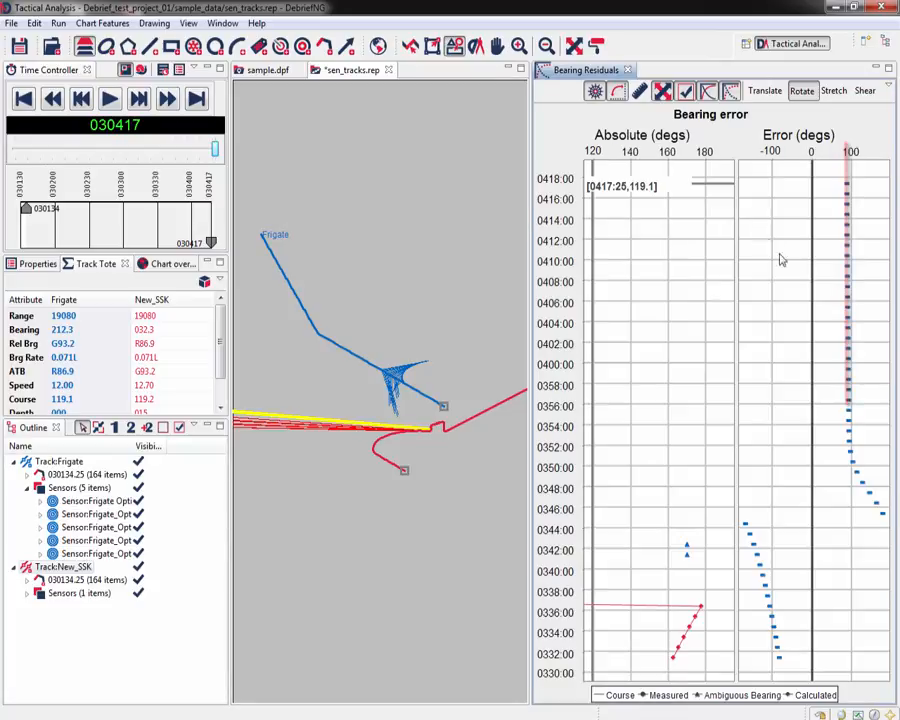
drag(800, 172, 884, 213)
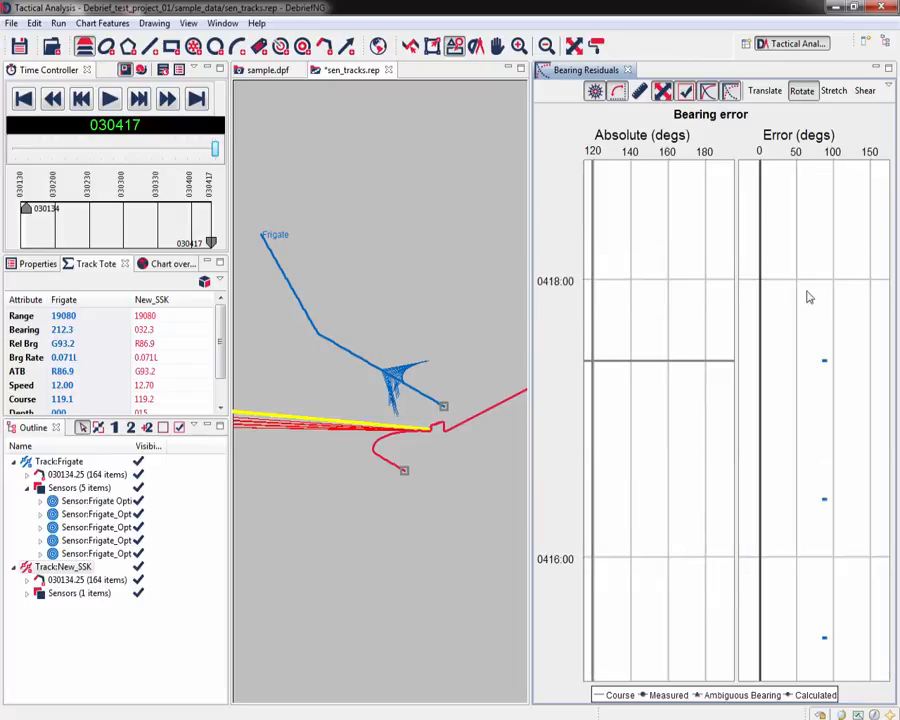
drag(752, 306, 860, 422)
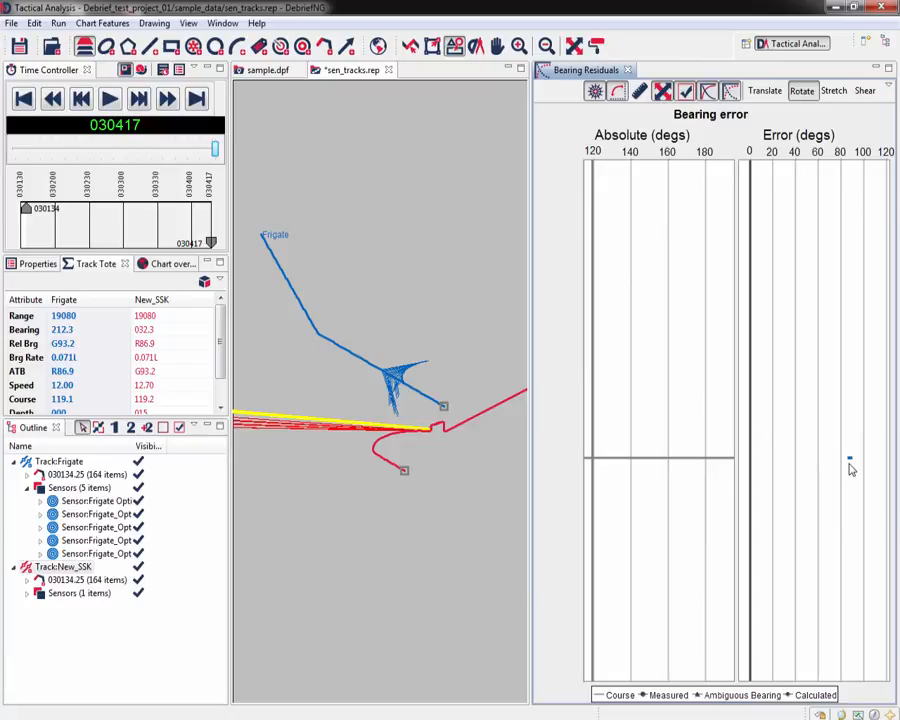
- Drag the whole Frigate track back south-west so its end lies close to the end of the New_SSK track
click(265, 235)
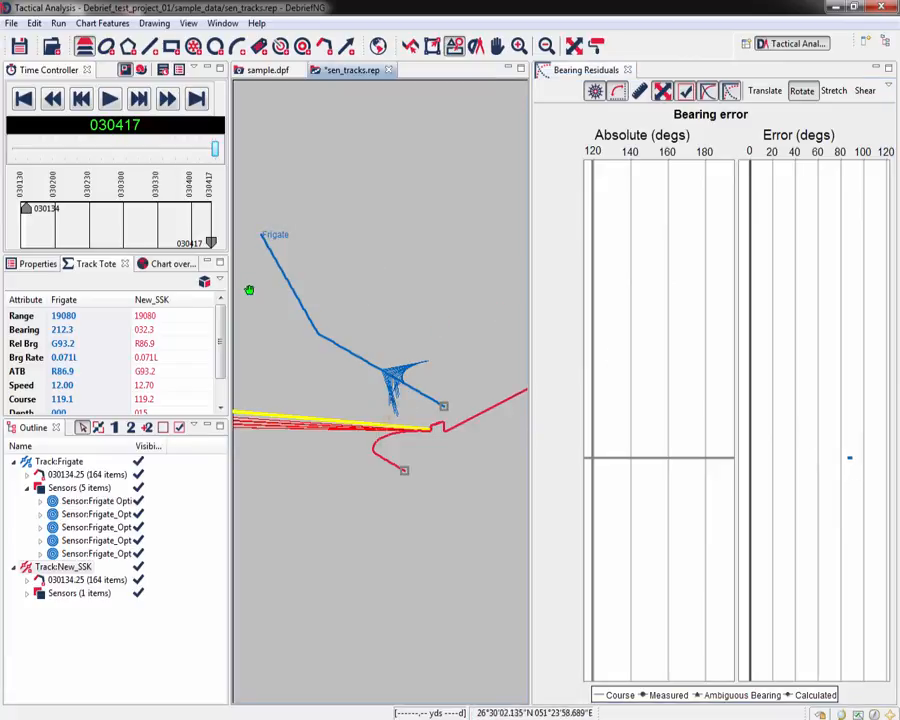
drag(242, 299, 233, 305)
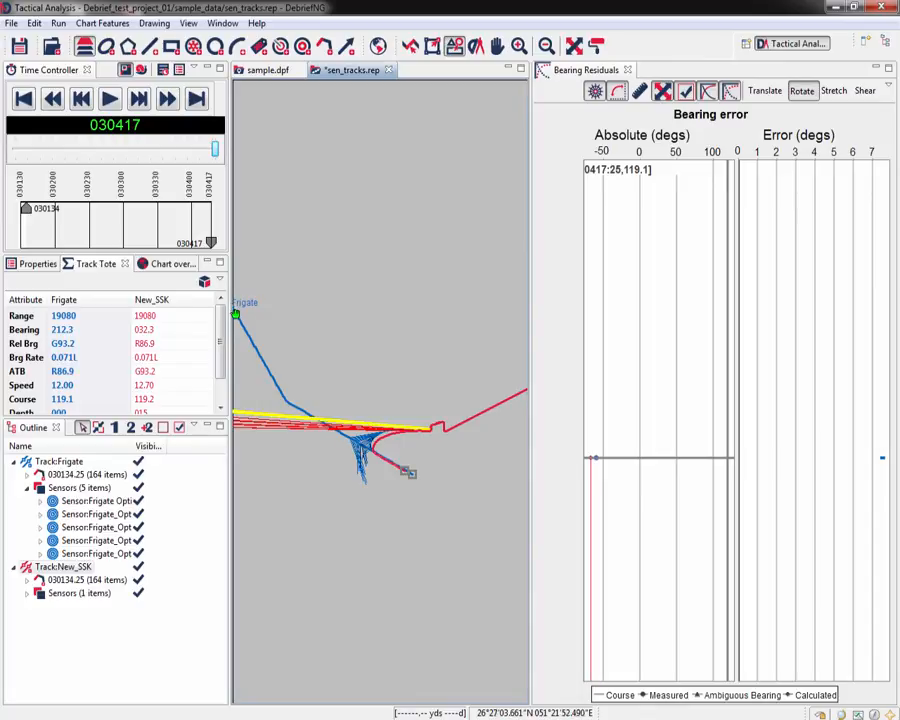
drag(235, 311, 237, 315)
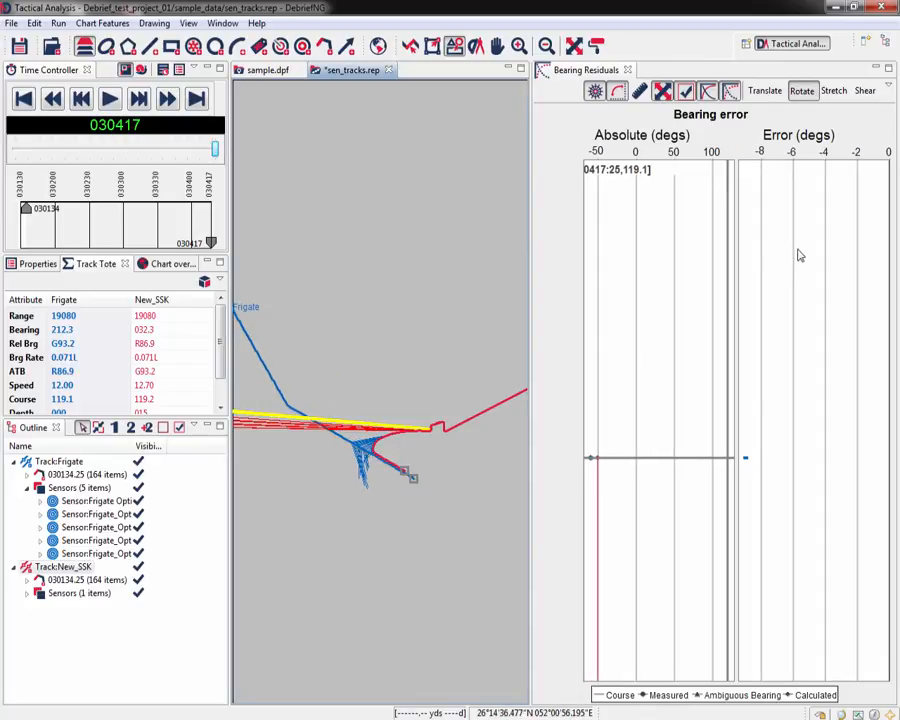
- Restore the full residuals range and zoom the absolute plot in closely on the first measured bearing cut
drag(832, 422, 778, 318)
drag(676, 624, 714, 664)
drag(645, 407, 686, 446)
drag(609, 376, 706, 477)
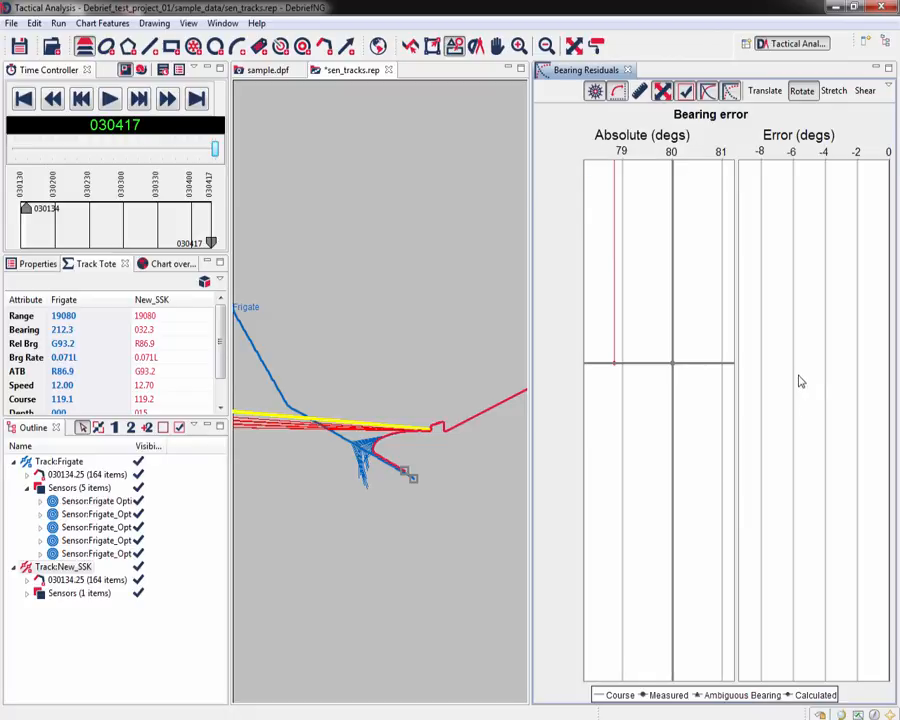
- Rotate the Frigate track by its south-east end until it lines up with the end of the New_SSK track
drag(840, 441, 801, 399)
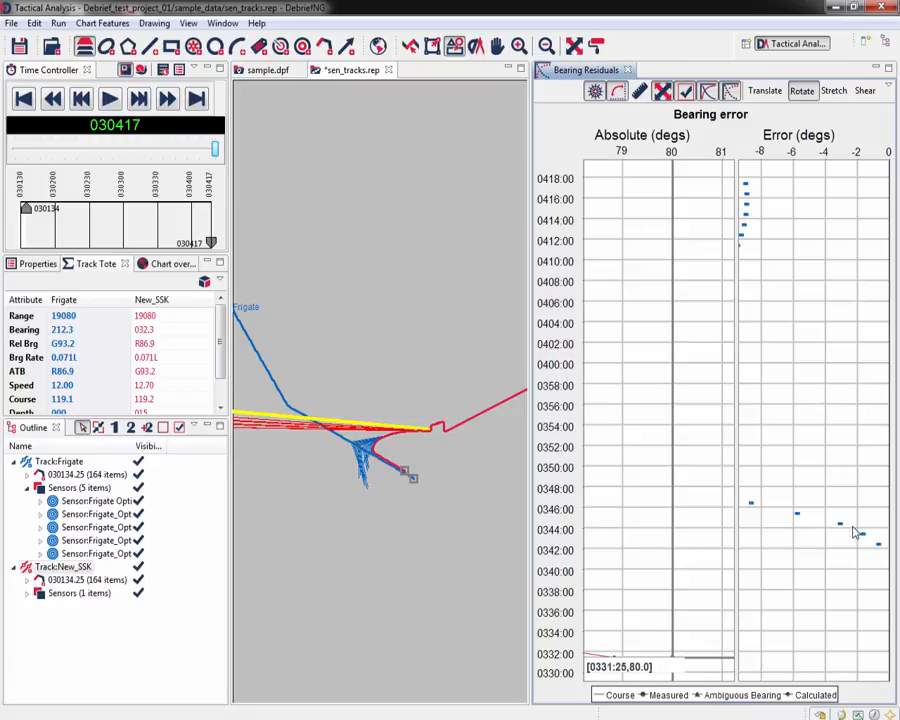
drag(383, 467, 441, 497)
key(ctrl+z)
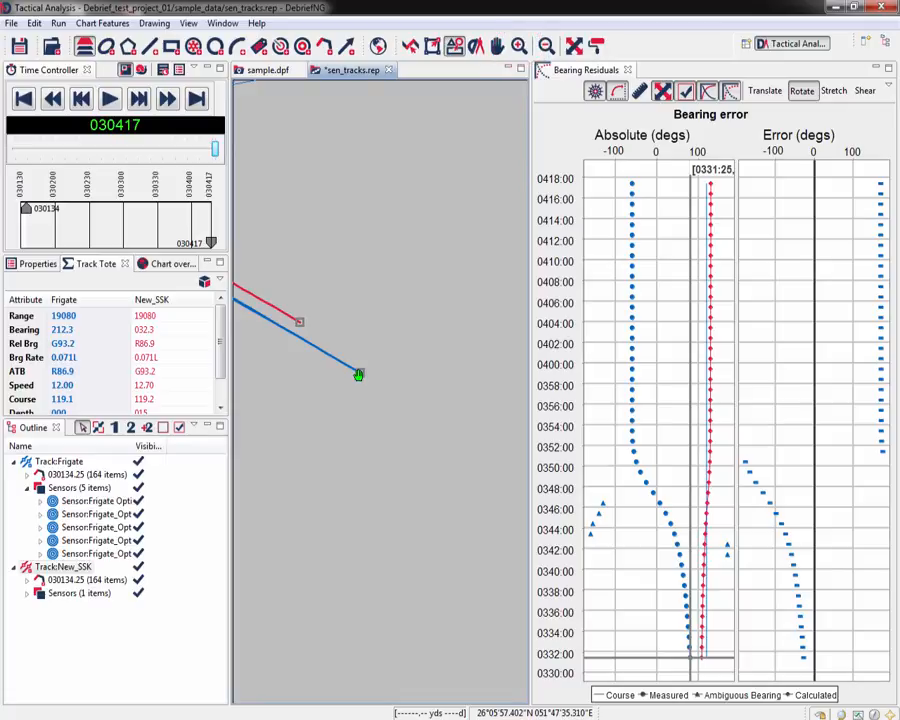
drag(359, 375, 370, 367)
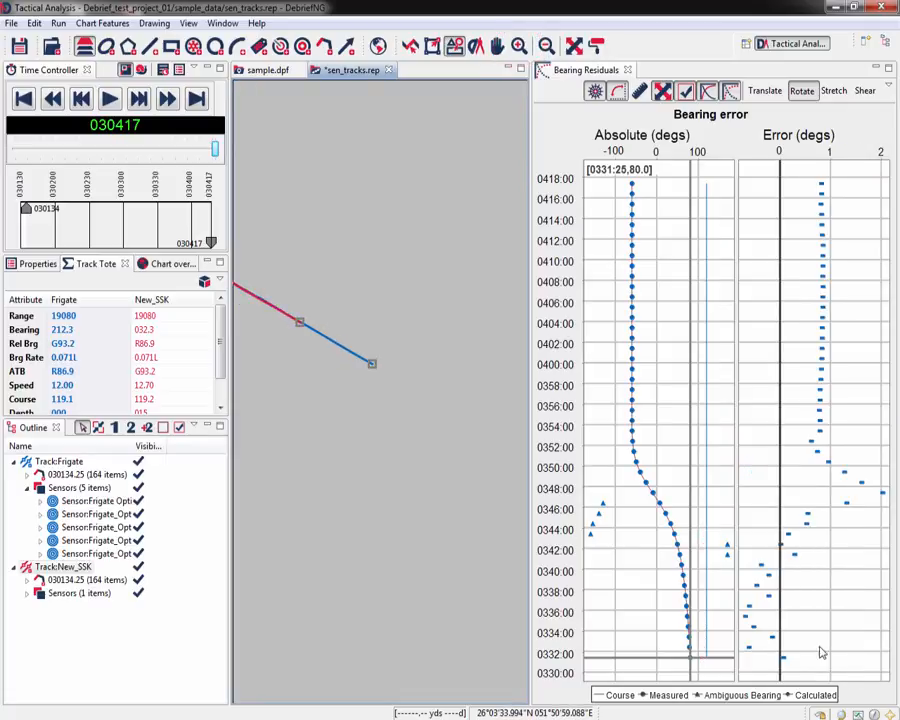
- Fine-tune the Frigate track's rotation by its south-east end to bring the first cut's bearing error close to zero
drag(778, 655, 791, 671)
drag(759, 374, 830, 427)
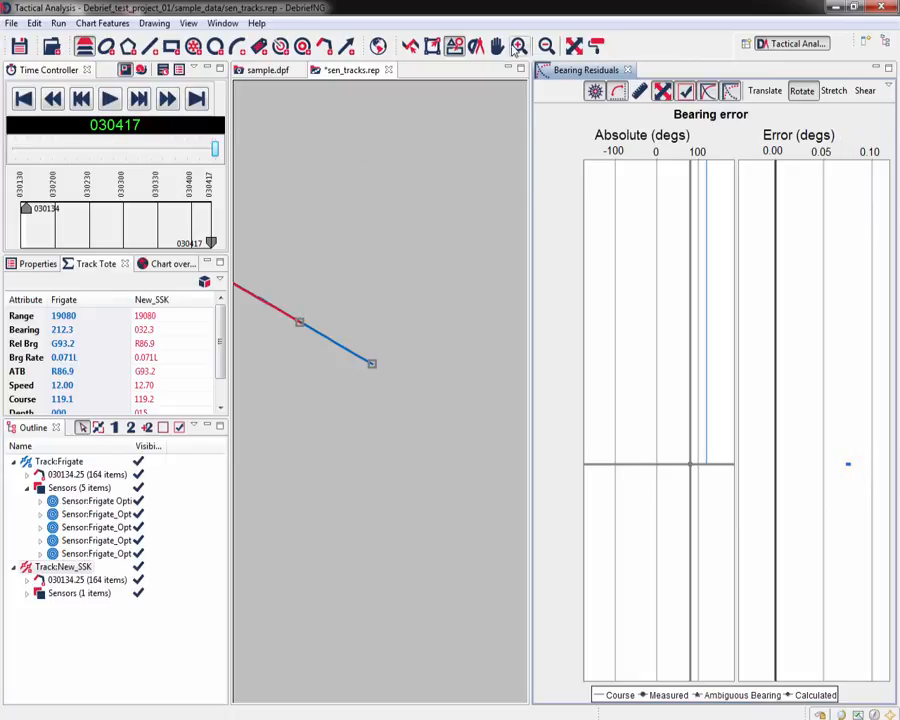
click(518, 47)
drag(355, 332, 400, 456)
drag(339, 302, 404, 387)
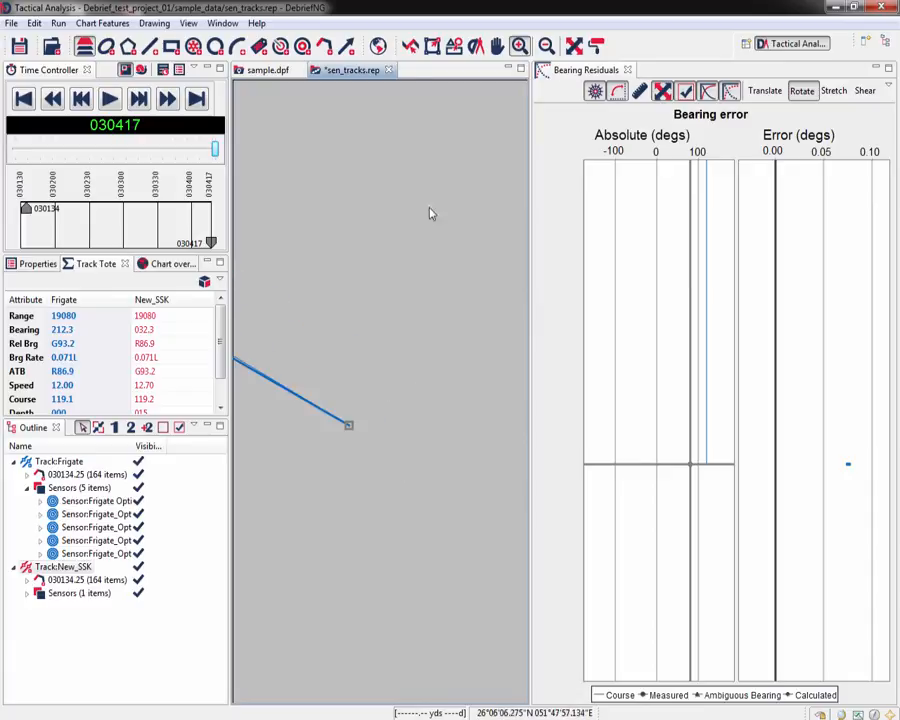
click(454, 45)
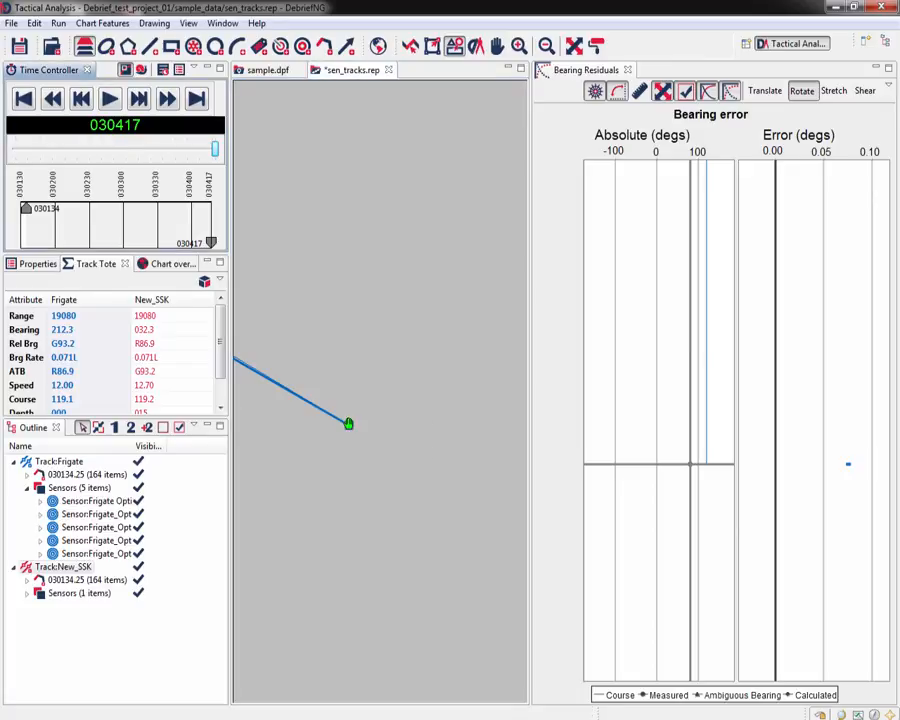
drag(348, 422, 395, 321)
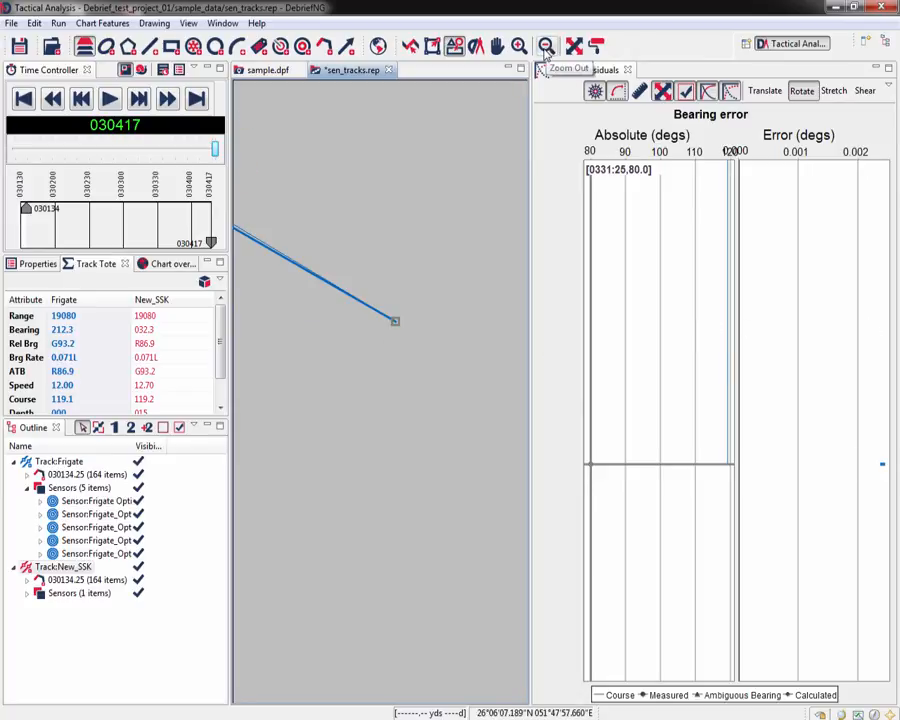
- Fit the chart to the window, restore the full residuals range and zoom the bearing error plot in on the last cut before 0418
click(546, 46)
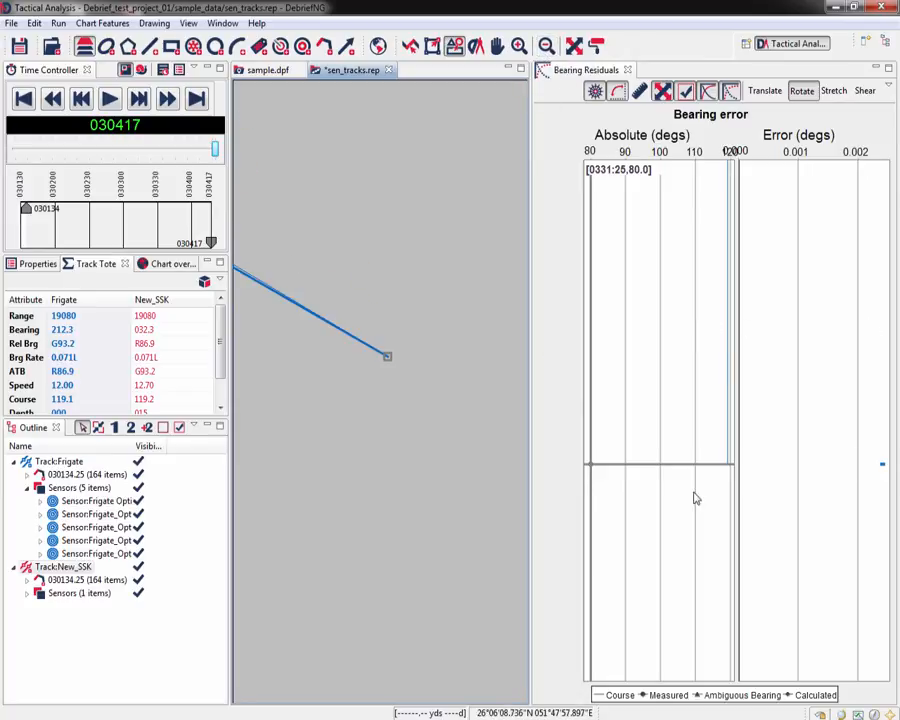
click(574, 46)
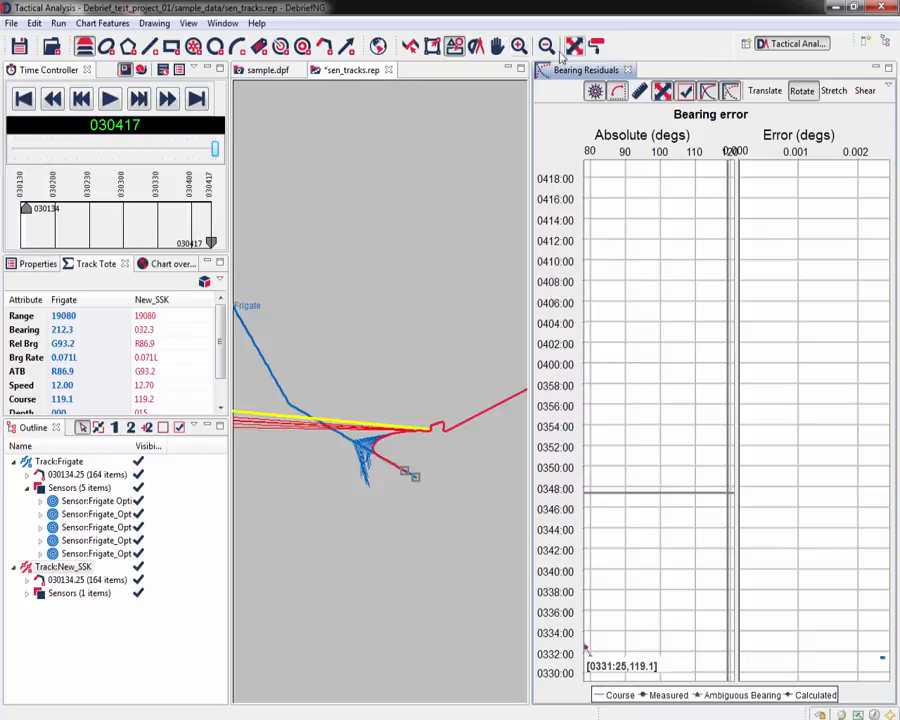
mouse_move(684, 376)
mouse_down()
mouse_move(656, 310)
mouse_move(588, 217)
mouse_up()
drag(697, 518, 617, 373)
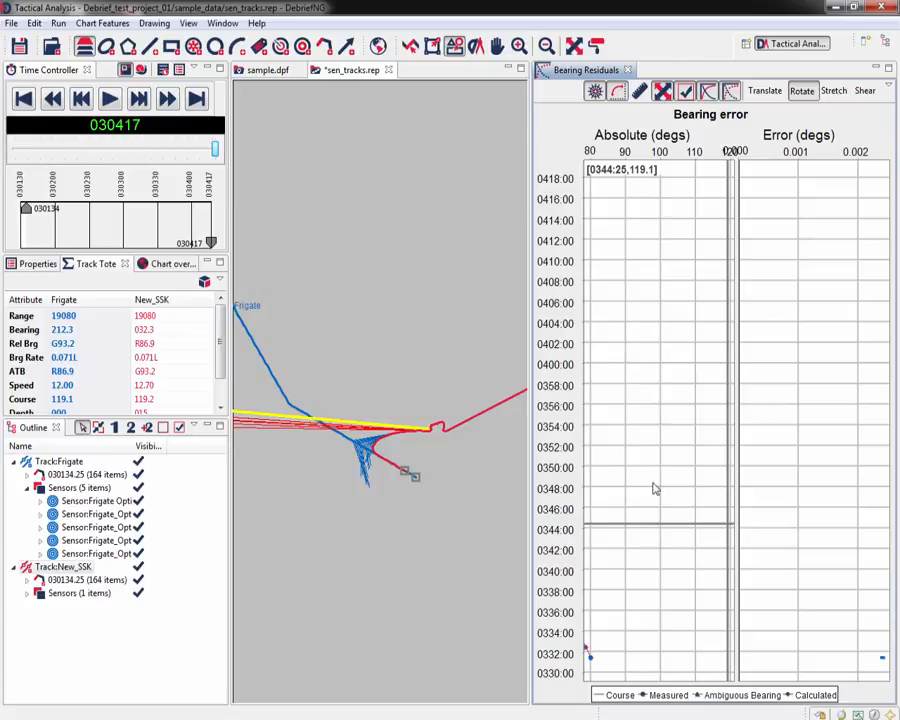
drag(665, 497, 607, 305)
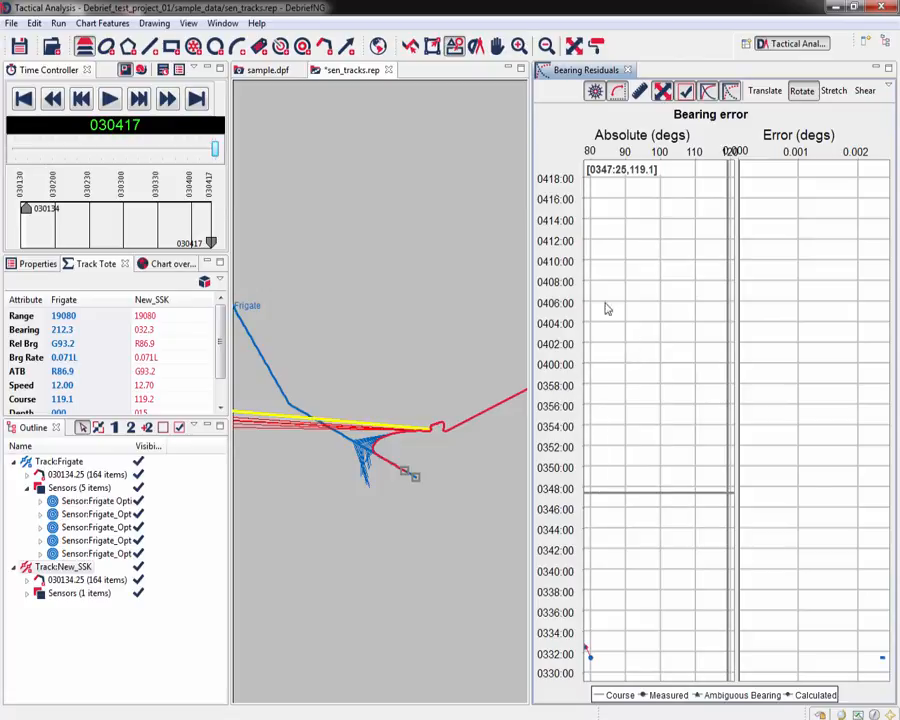
click(616, 91)
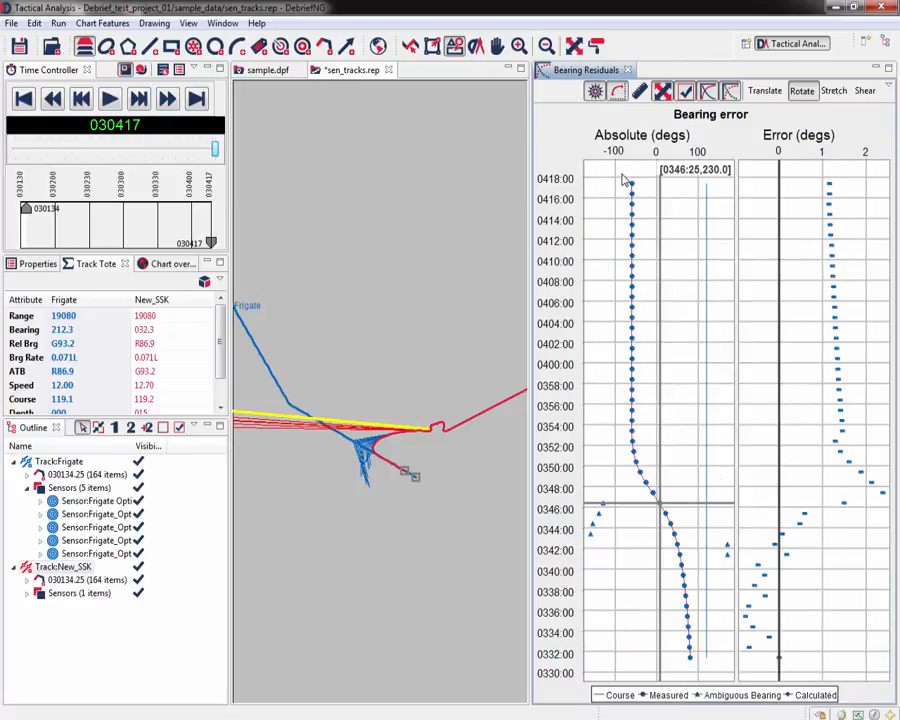
drag(624, 180, 656, 214)
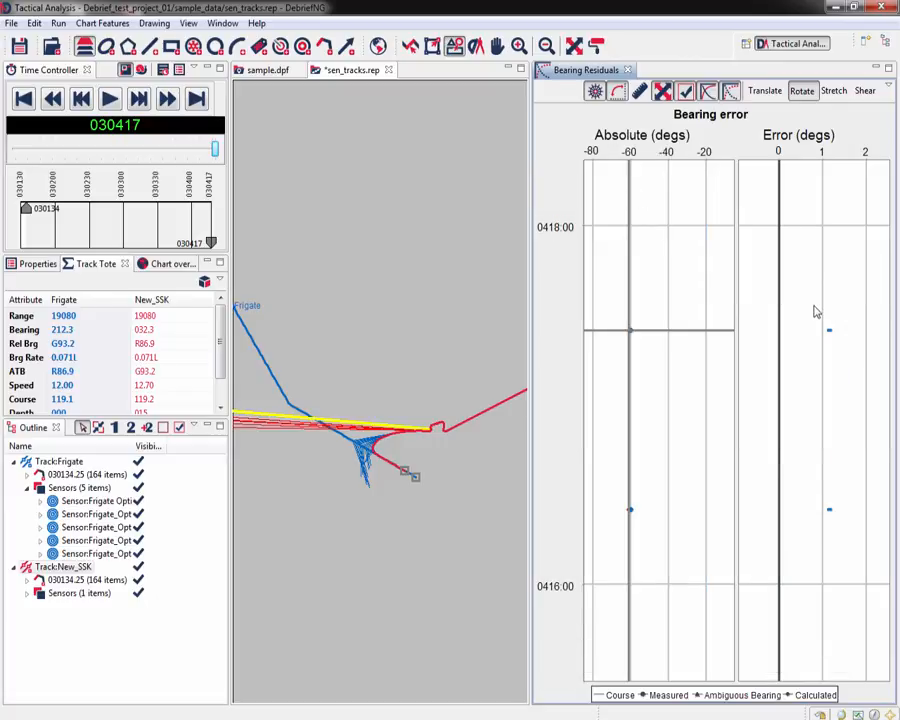
drag(790, 313, 848, 201)
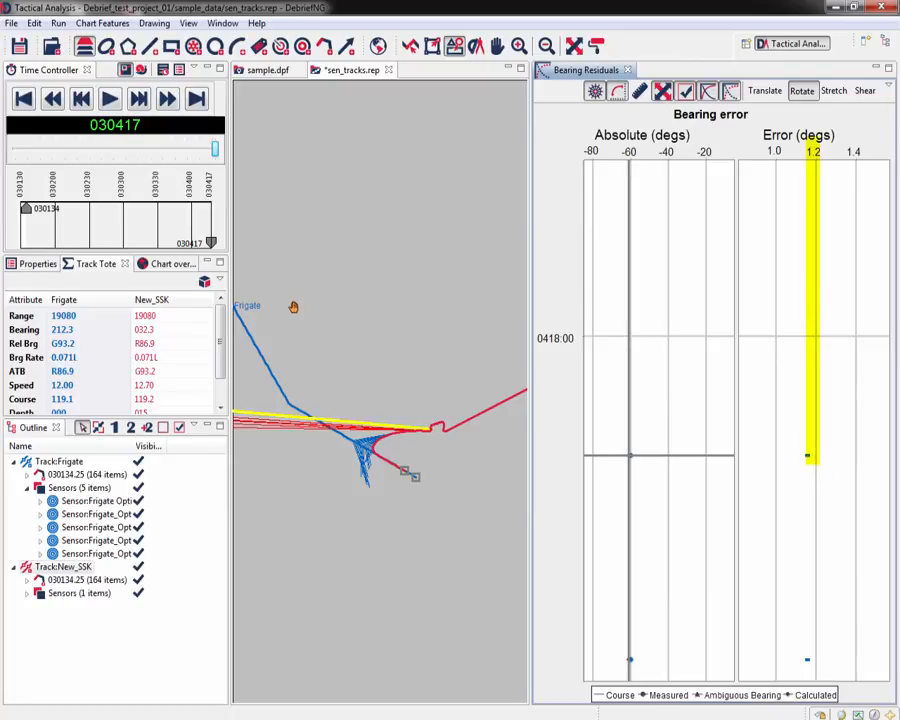
- In Rotate mode, move the Frigate track's north-west start point slightly south-east while watching the last cut's bearing error
click(497, 45)
drag(261, 281, 400, 390)
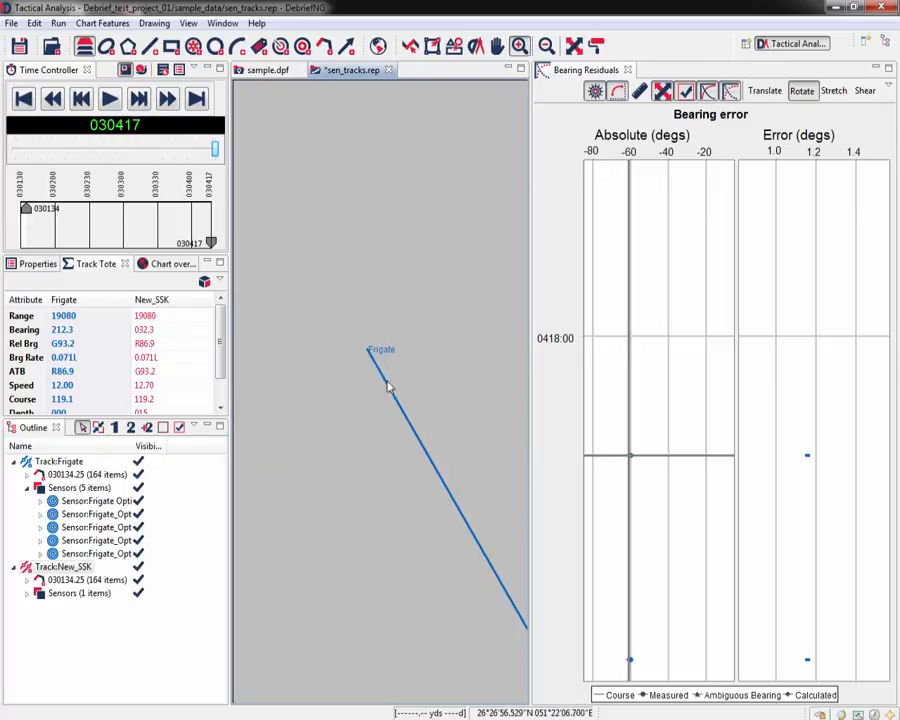
drag(346, 330, 388, 380)
drag(295, 303, 411, 411)
drag(315, 370, 372, 429)
drag(291, 303, 359, 363)
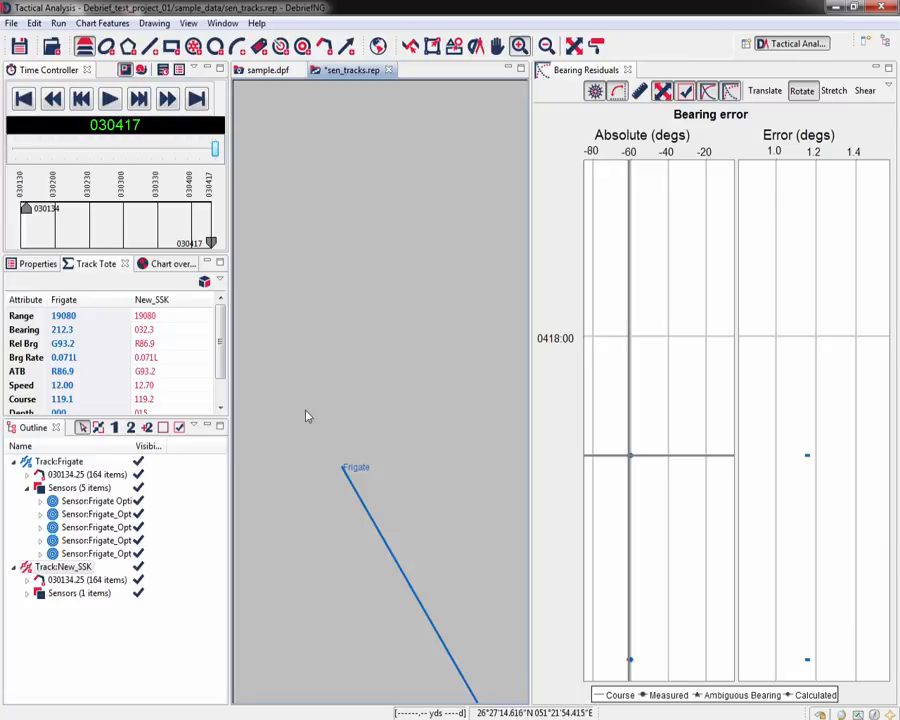
click(454, 45)
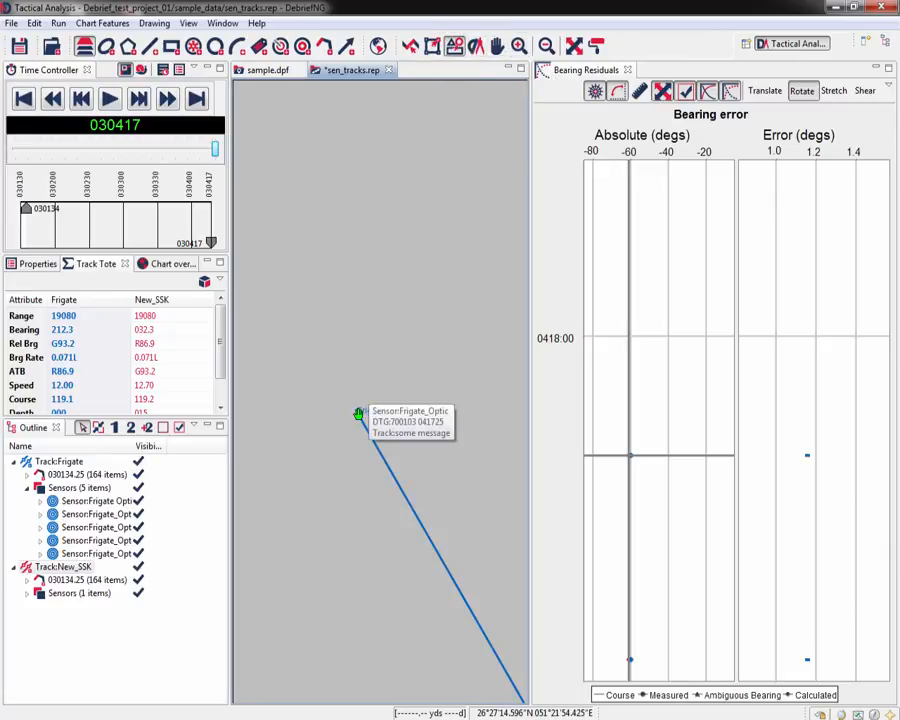
drag(358, 413, 372, 438)
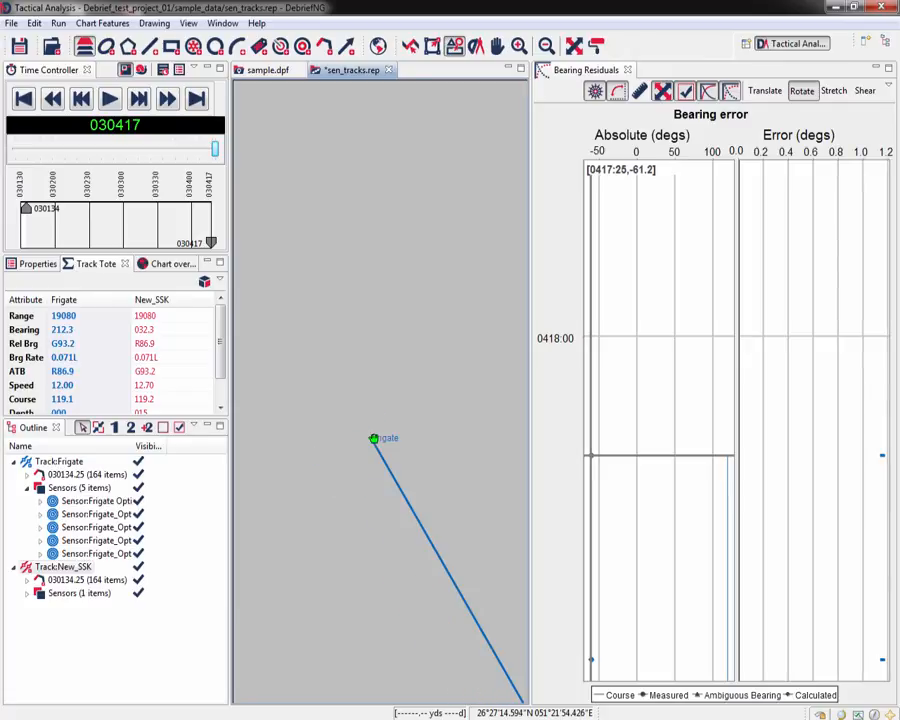
- Switch to Translate mode and shift the whole Frigate track by its start point to bring the last cuts' bearing errors close to zero
click(622, 91)
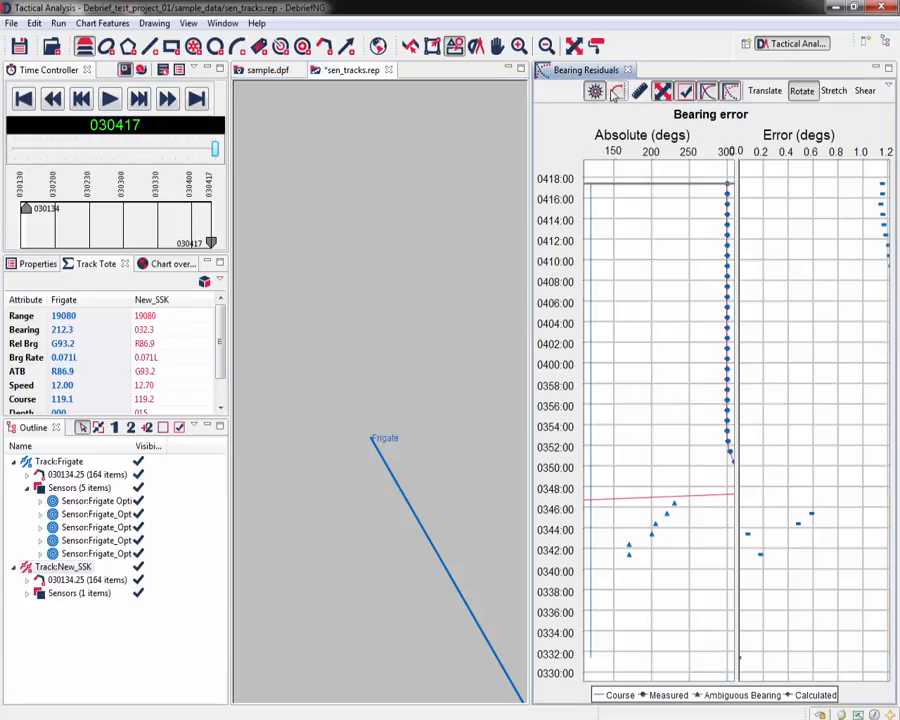
drag(820, 185, 838, 208)
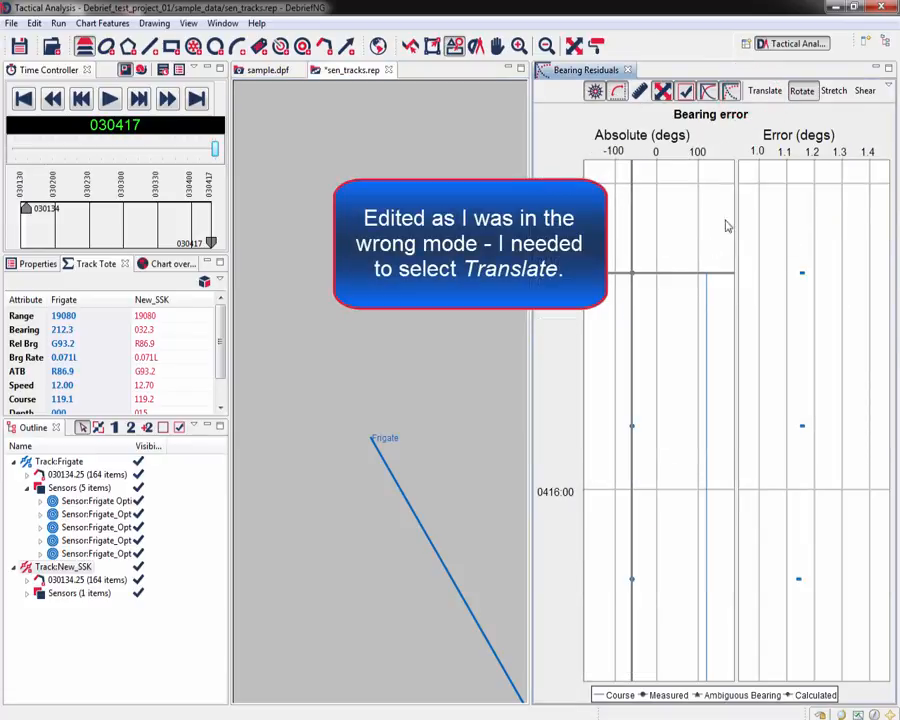
mouse_move(371, 441)
mouse_down()
mouse_move(405, 405)
mouse_move(317, 446)
mouse_move(315, 430)
mouse_move(349, 441)
mouse_up()
click(521, 48)
click(454, 45)
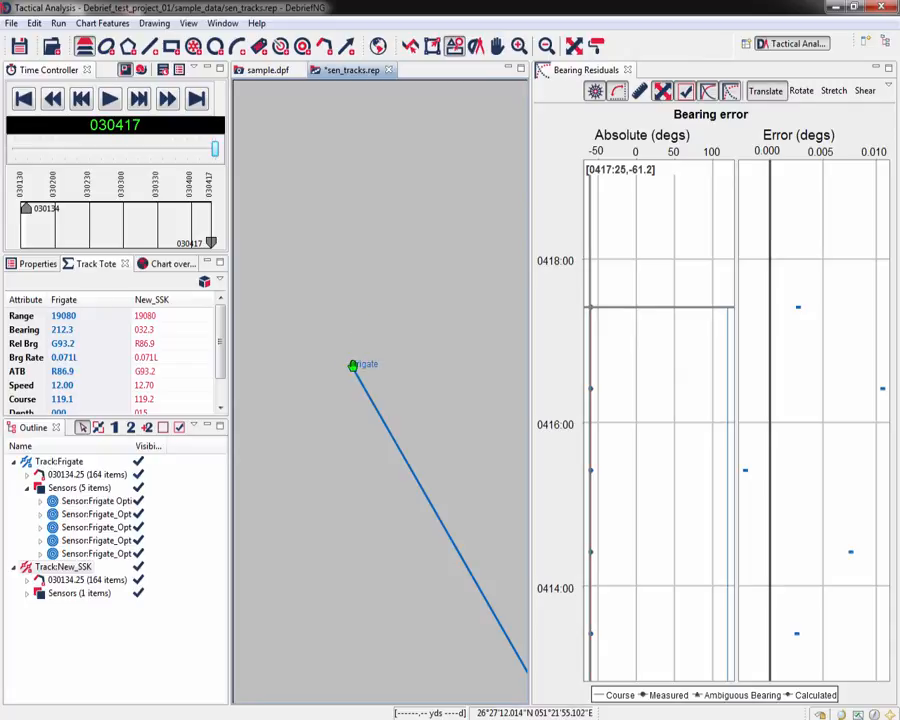
mouse_move(352, 366)
mouse_down()
mouse_move(365, 362)
mouse_move(353, 369)
mouse_up()
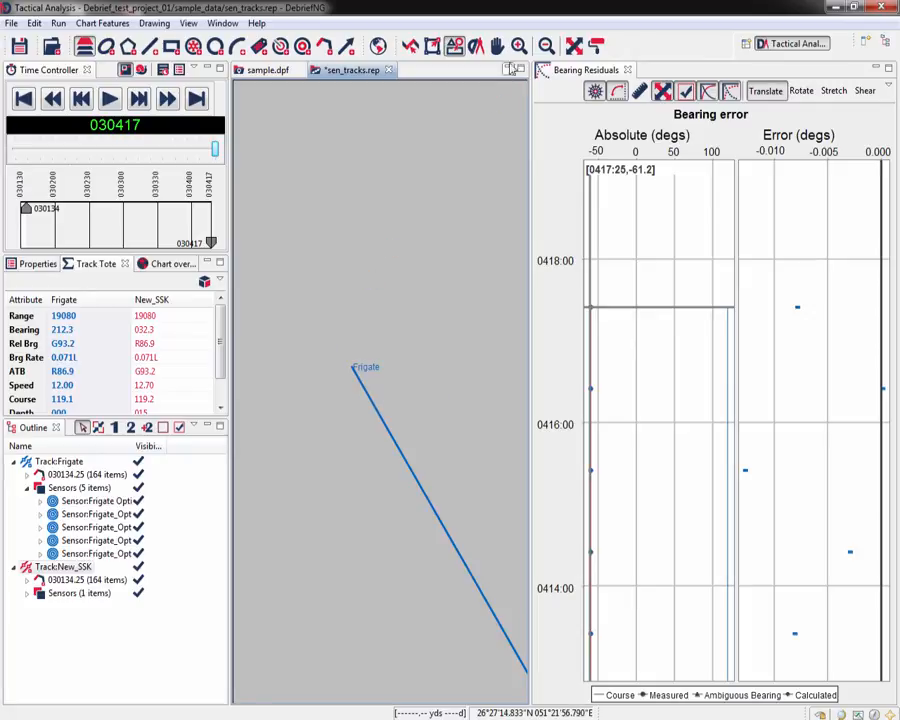
- Examine the Frigate sensor cuts close up where they meet the New_SSK turn, and restore the full residuals time range and chart extent
click(573, 47)
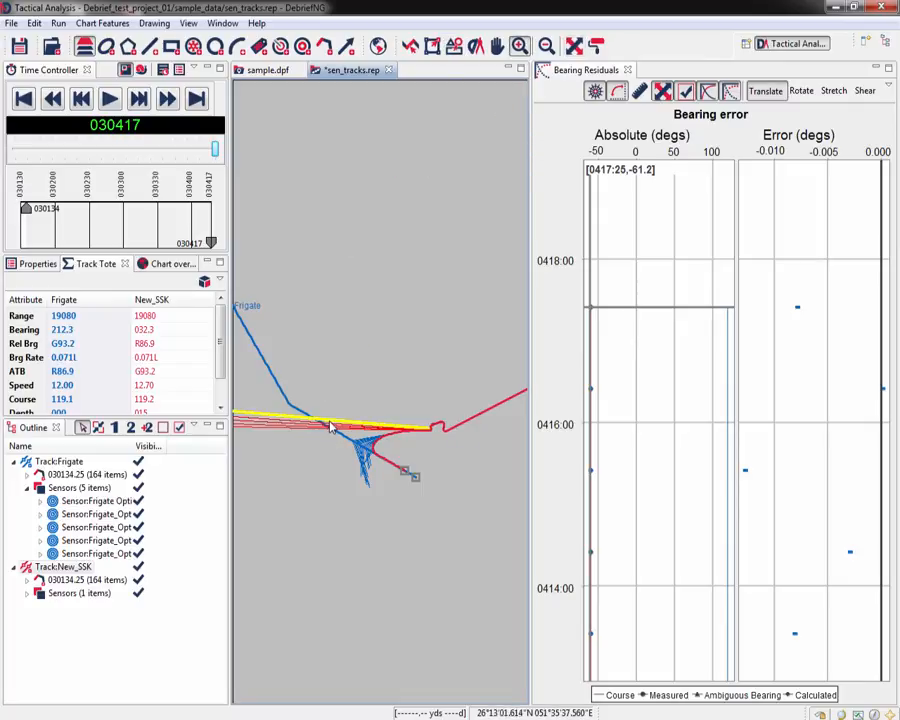
drag(330, 425, 436, 496)
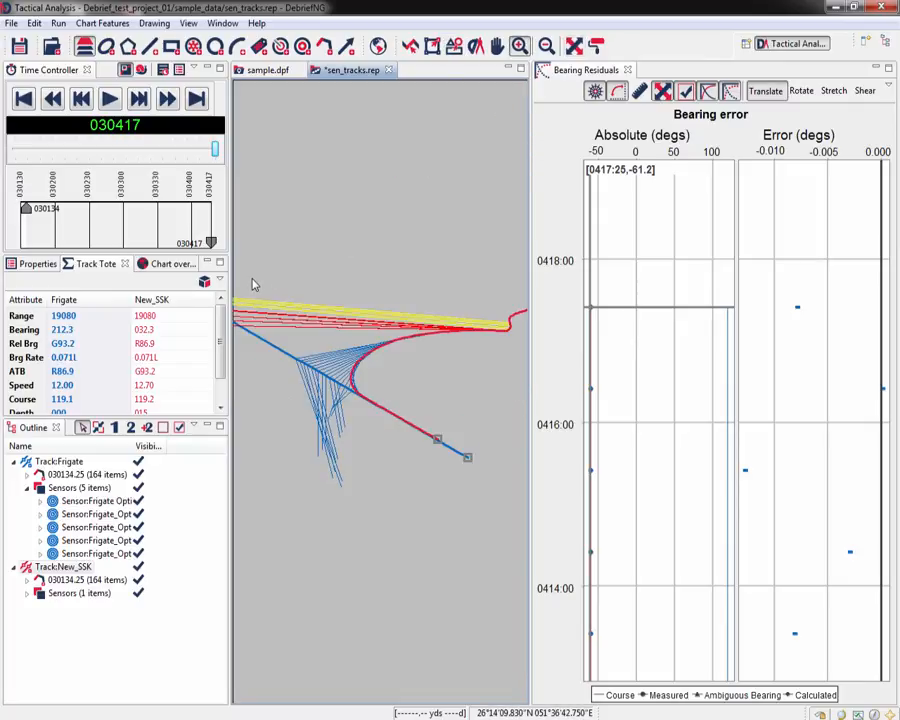
drag(252, 279, 449, 471)
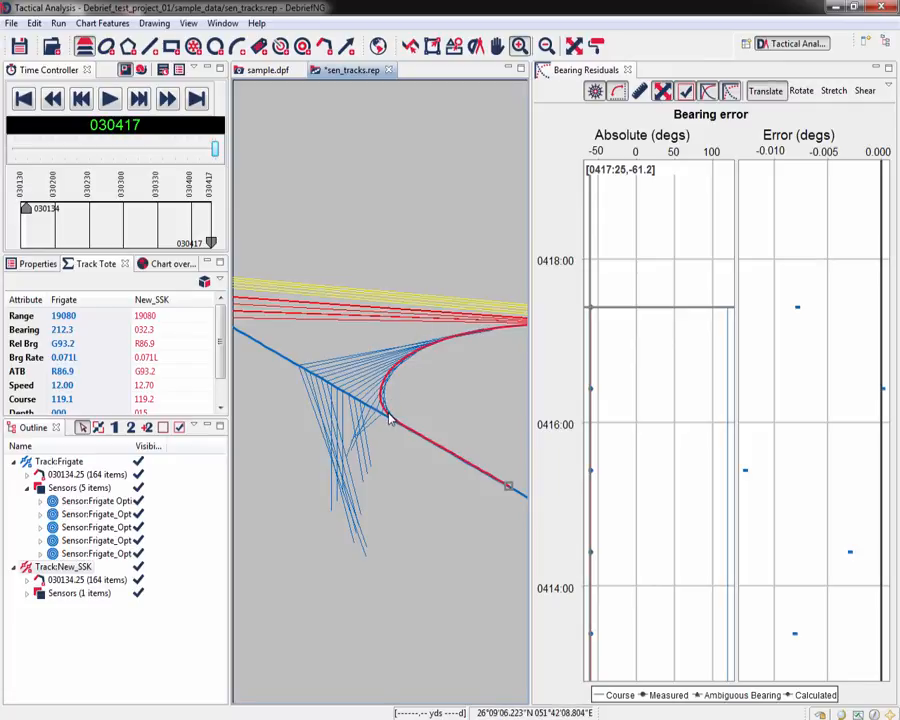
mouse_move(384, 413)
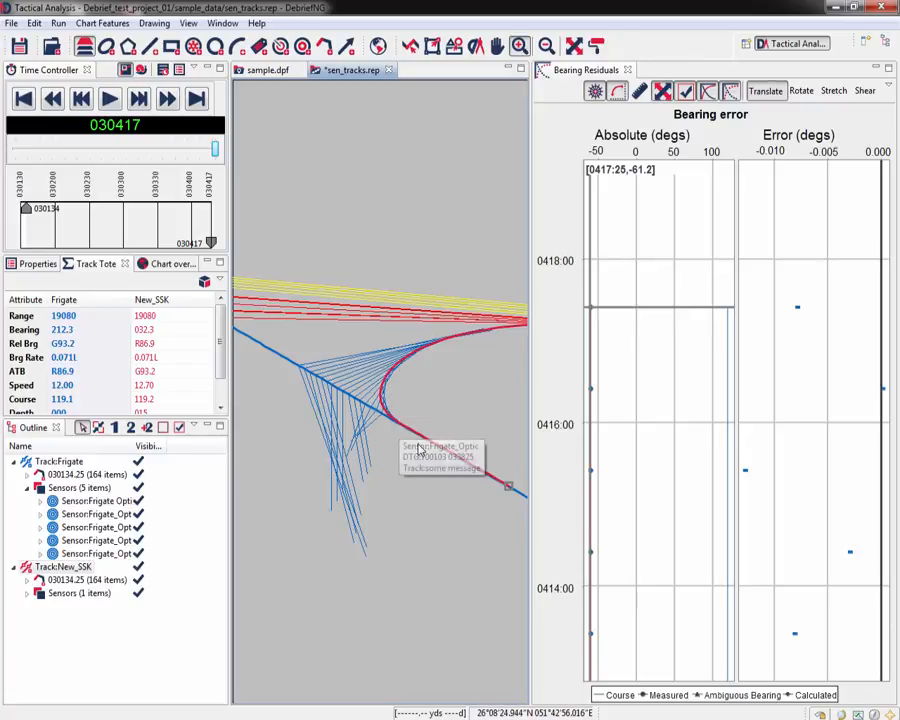
drag(706, 483, 742, 472)
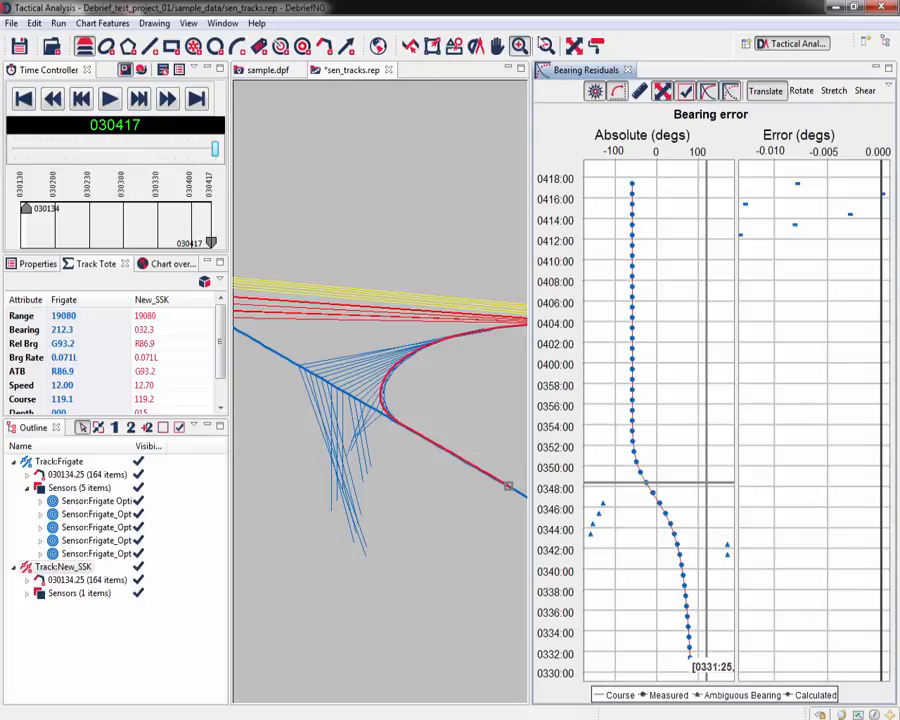
click(576, 44)
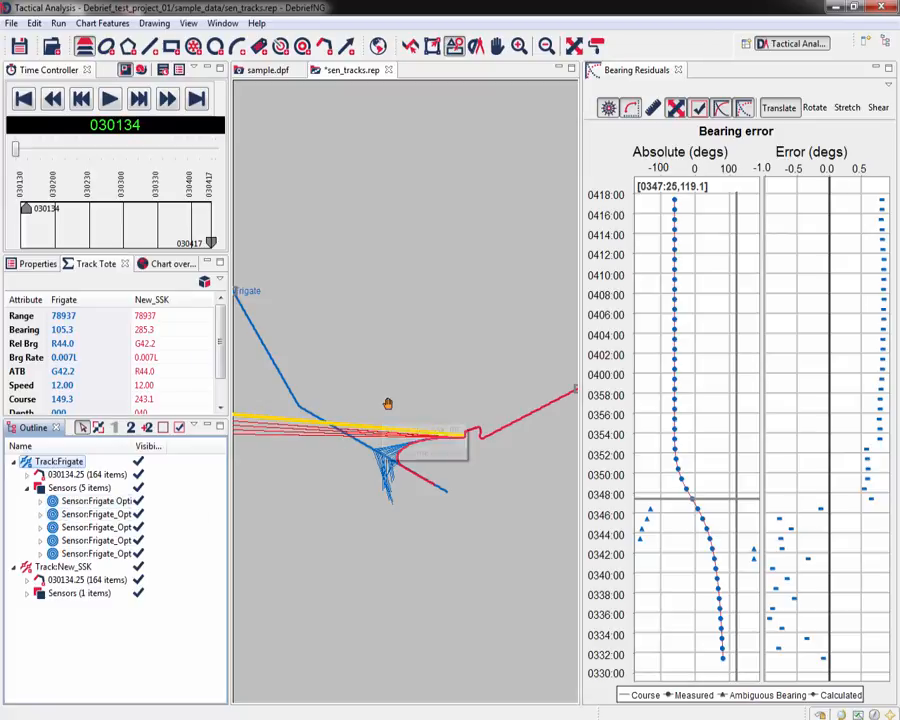
- Hide the second Frigate sensor, refresh the bearing residuals without its cuts, and make the sensor visible again
mouse_move(388, 404)
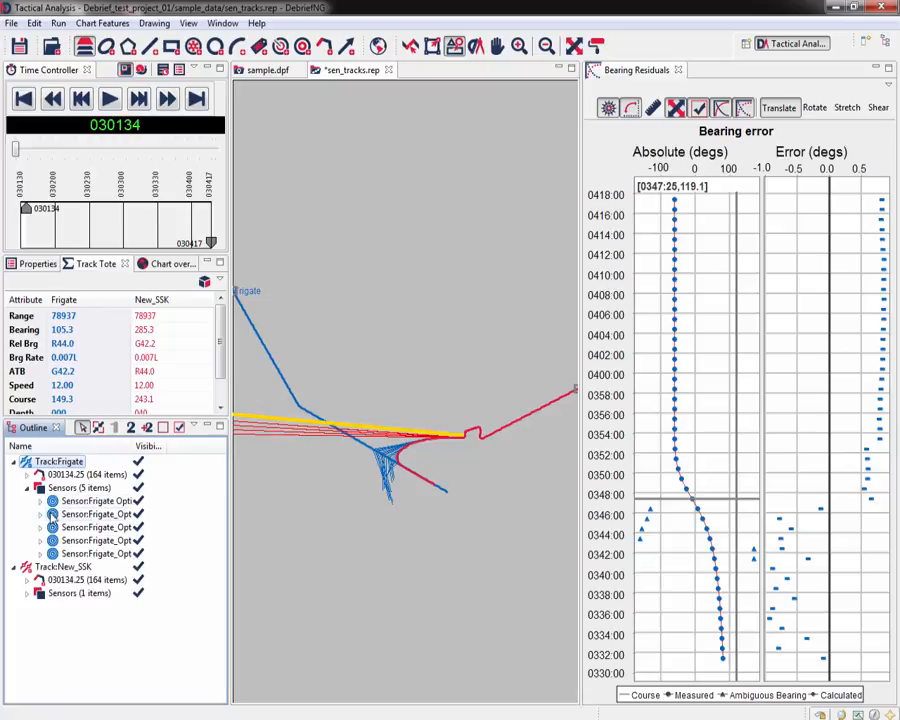
click(96, 515)
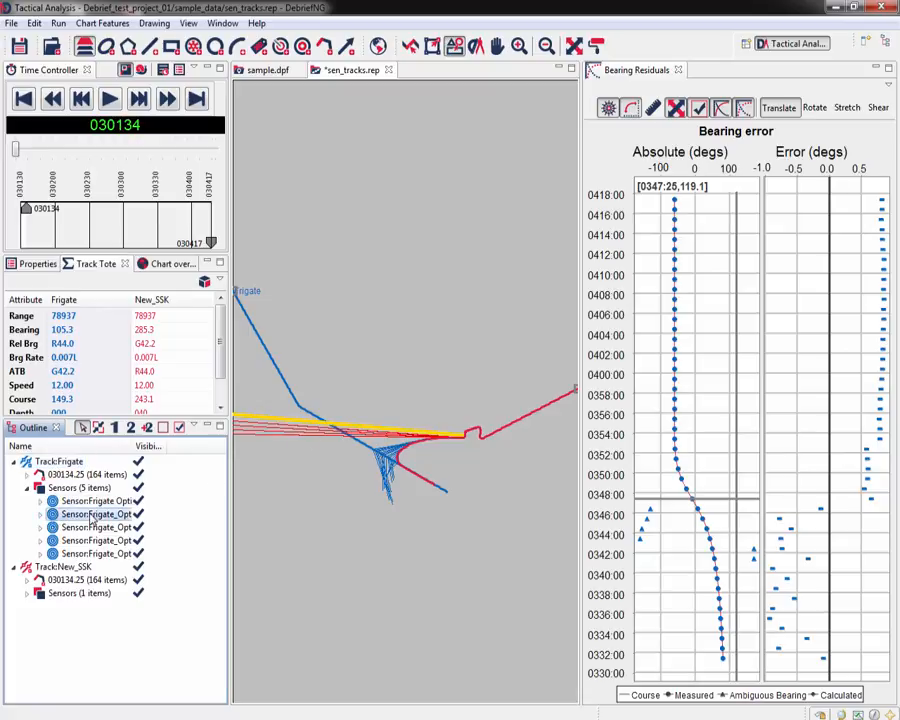
click(165, 428)
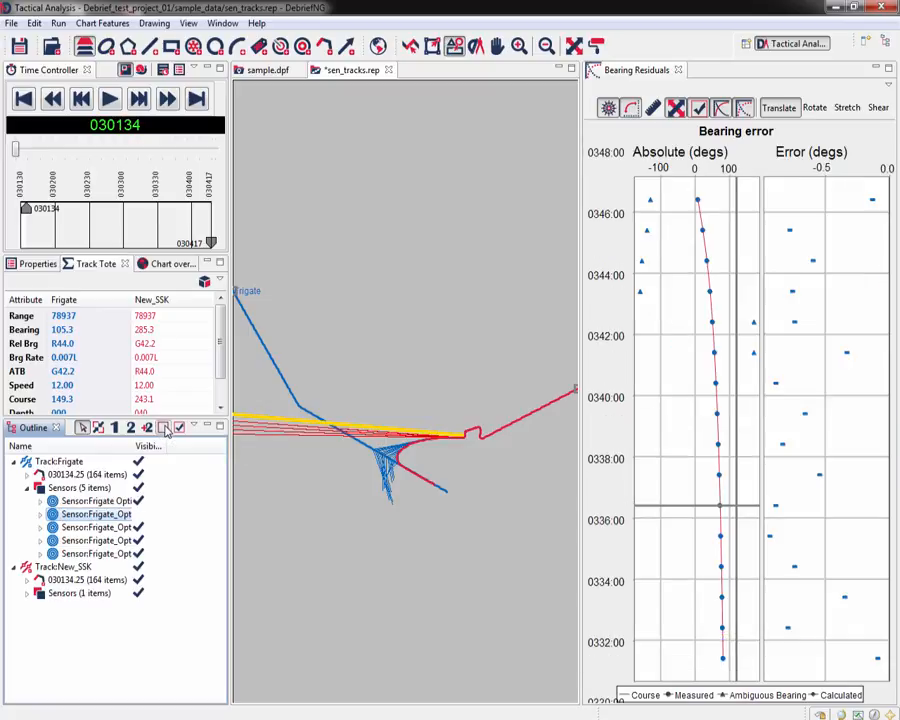
click(631, 109)
click(631, 109)
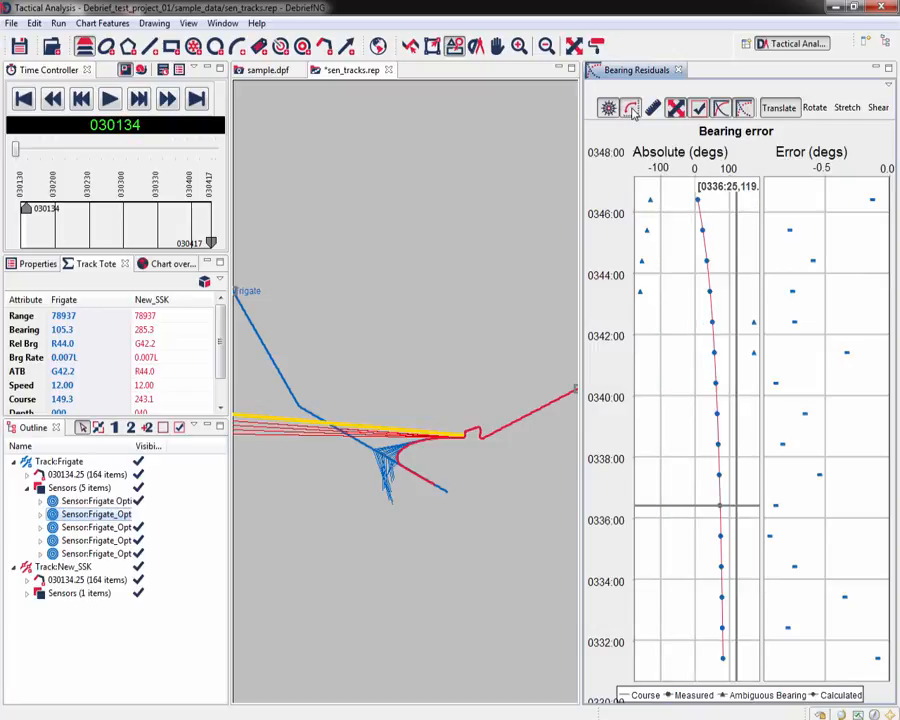
click(181, 431)
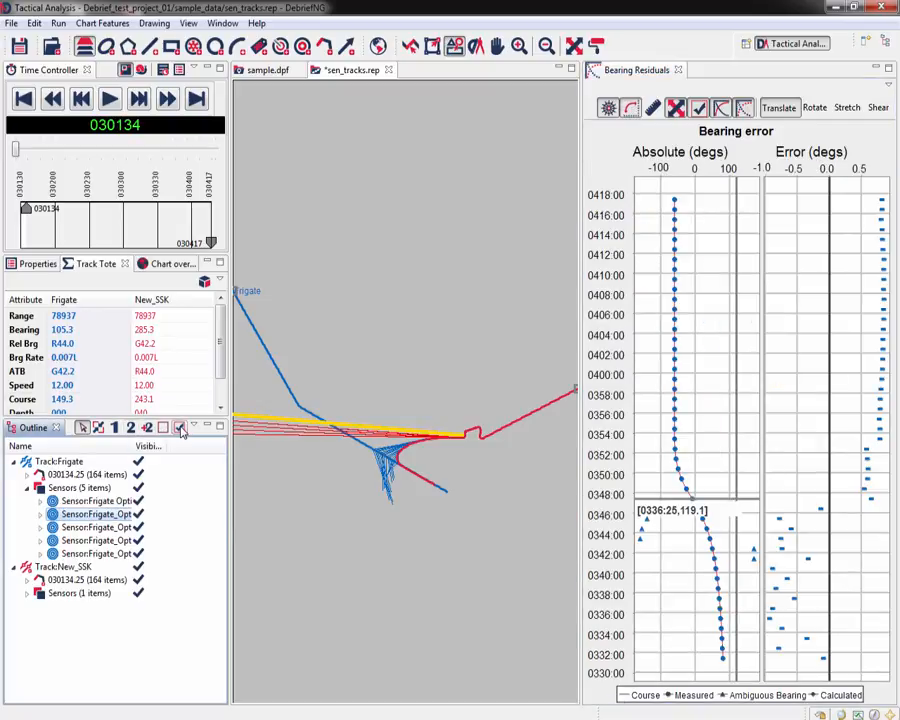
- Expand the second Frigate sensor's cut list, enlarge the outline, and hide the cuts from 033425 through 040625
click(41, 514)
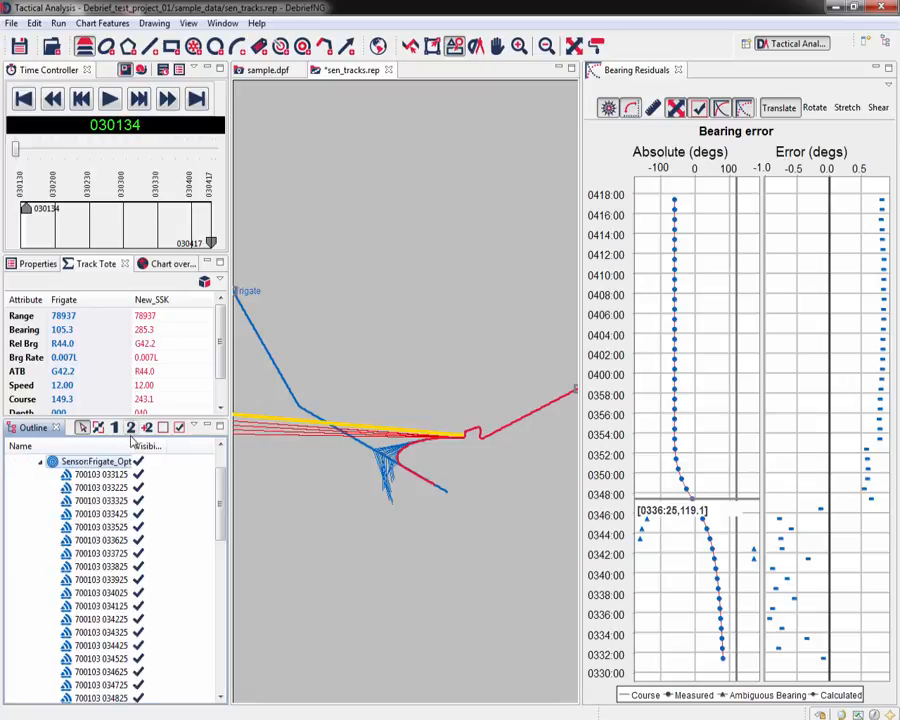
drag(143, 419, 143, 324)
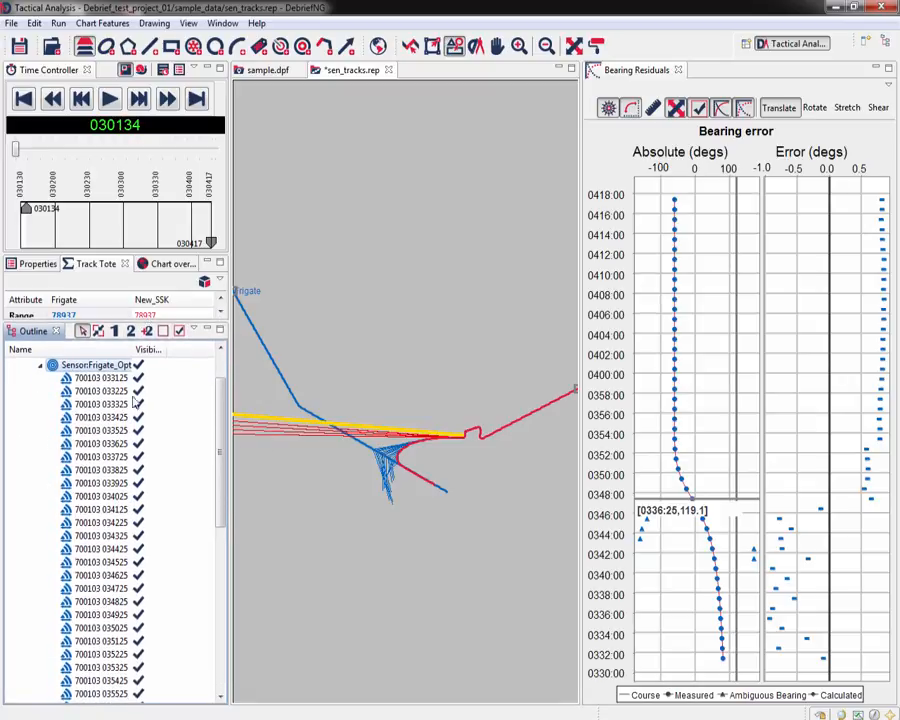
scroll(113, 505, down, 8)
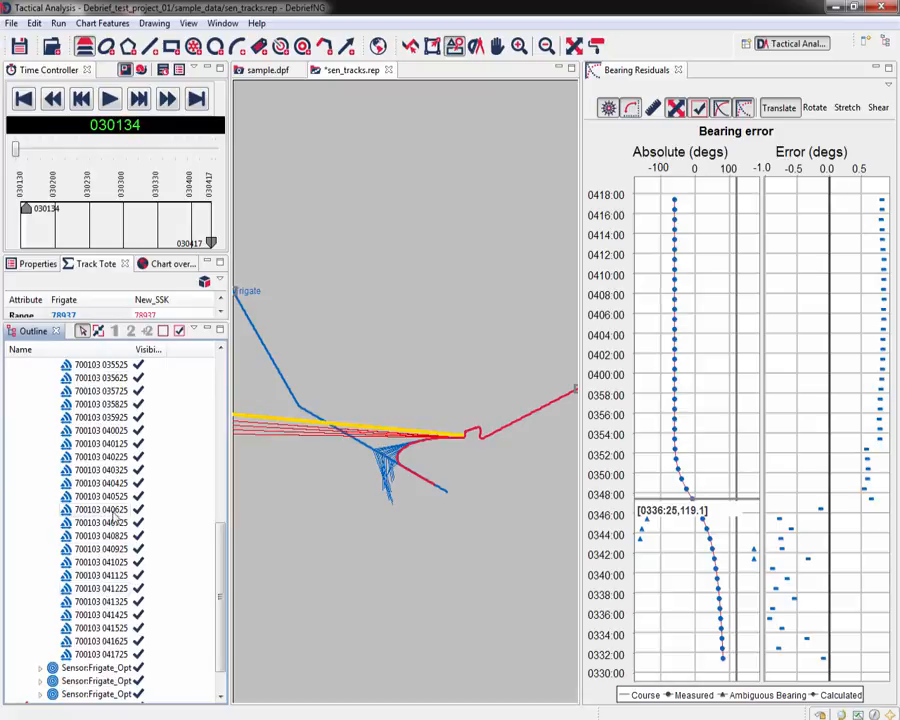
shift+click(113, 507)
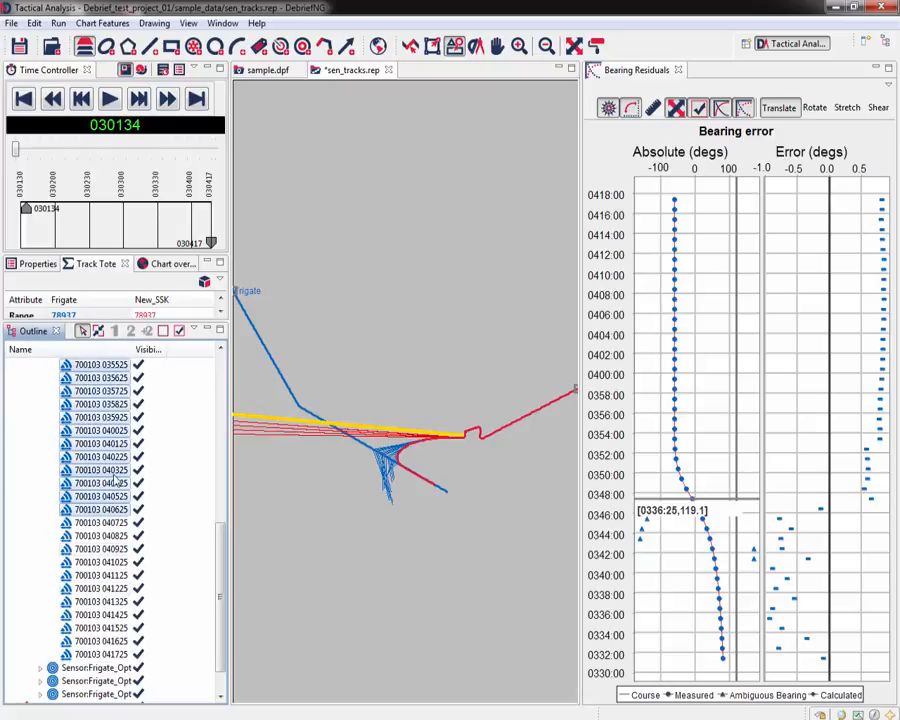
click(164, 332)
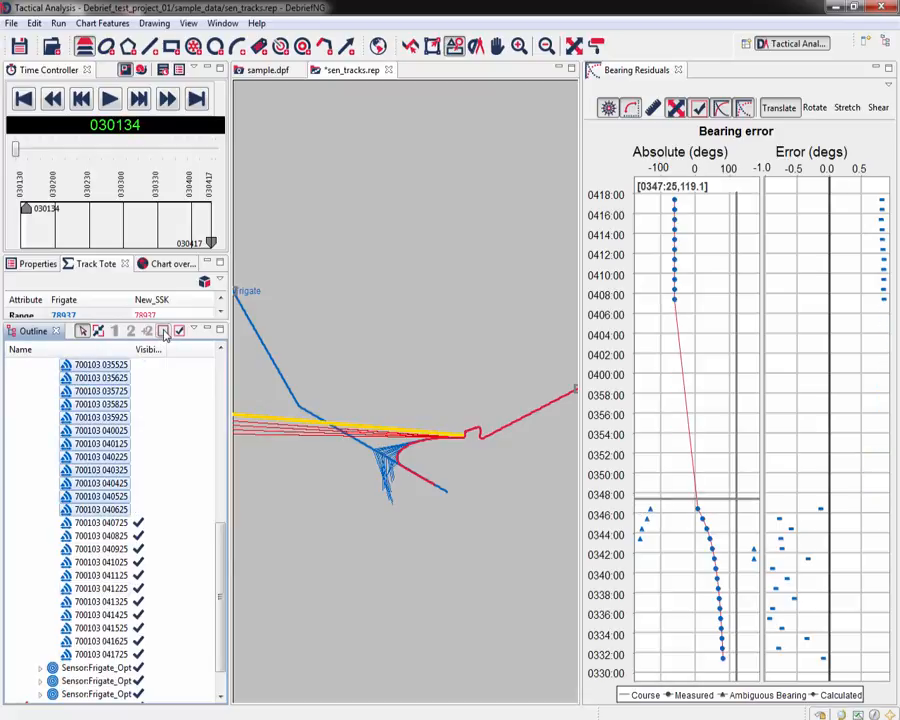
- Make the individual cuts 035725, 035625 and 040125 of the second Frigate sensor visible again
click(118, 393)
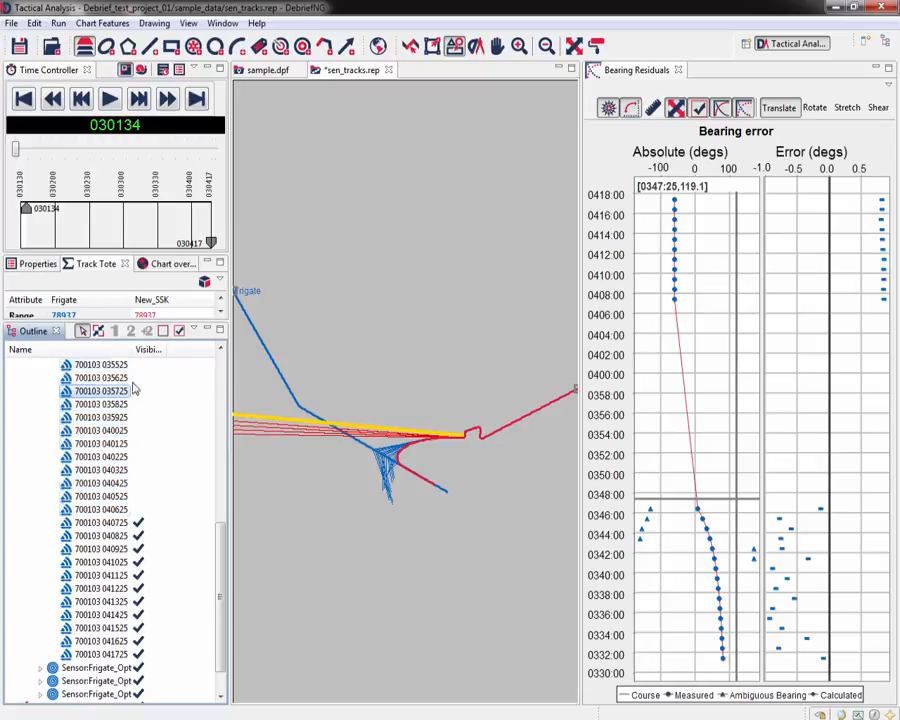
click(181, 332)
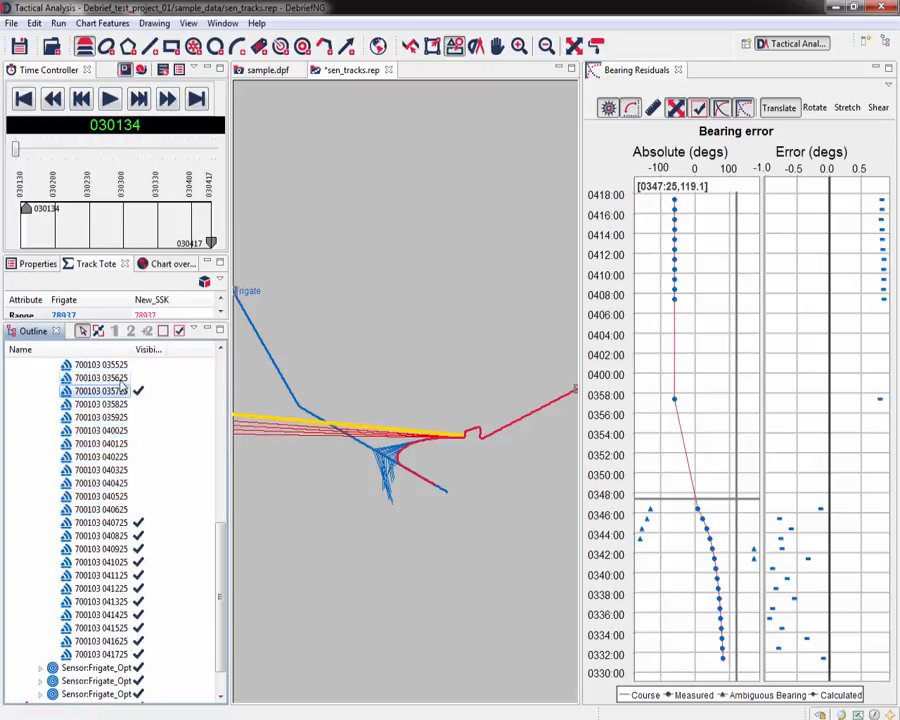
key(Up)
click(181, 332)
key(Down)
key(Down)
key(Down)
key(Down)
key(Down)
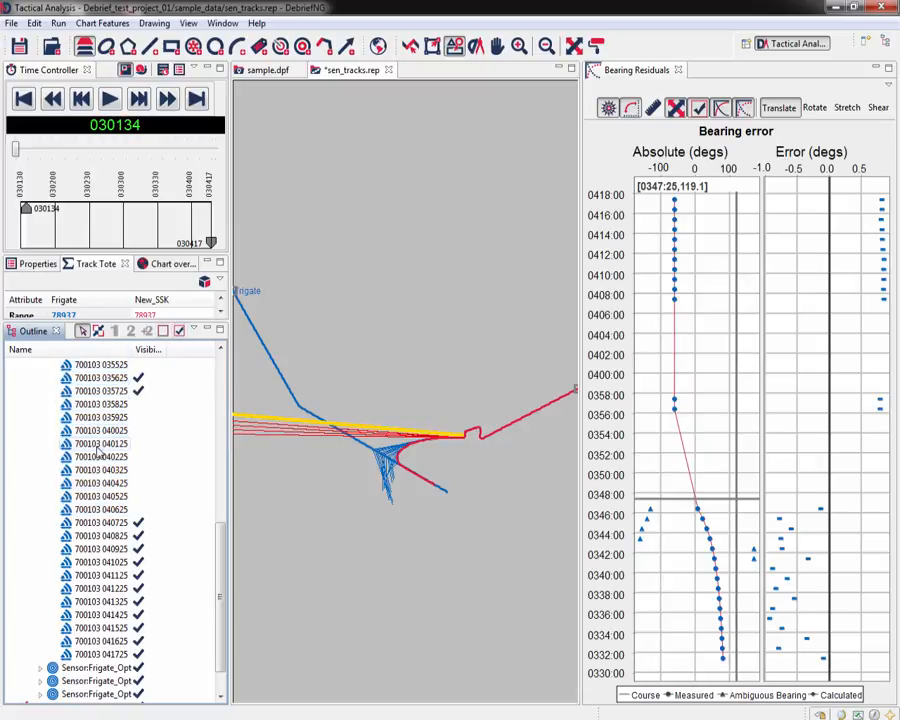
click(181, 332)
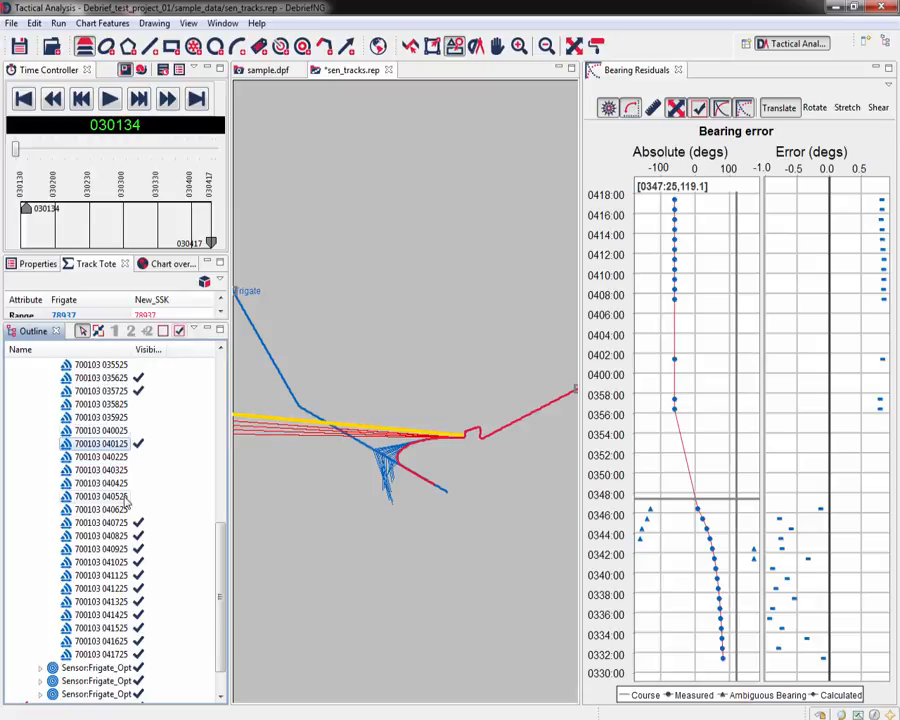
- Hide the second Frigate sensor's cuts from 040725 through 041525, and those from 035625 through 040125
shift+click(108, 603)
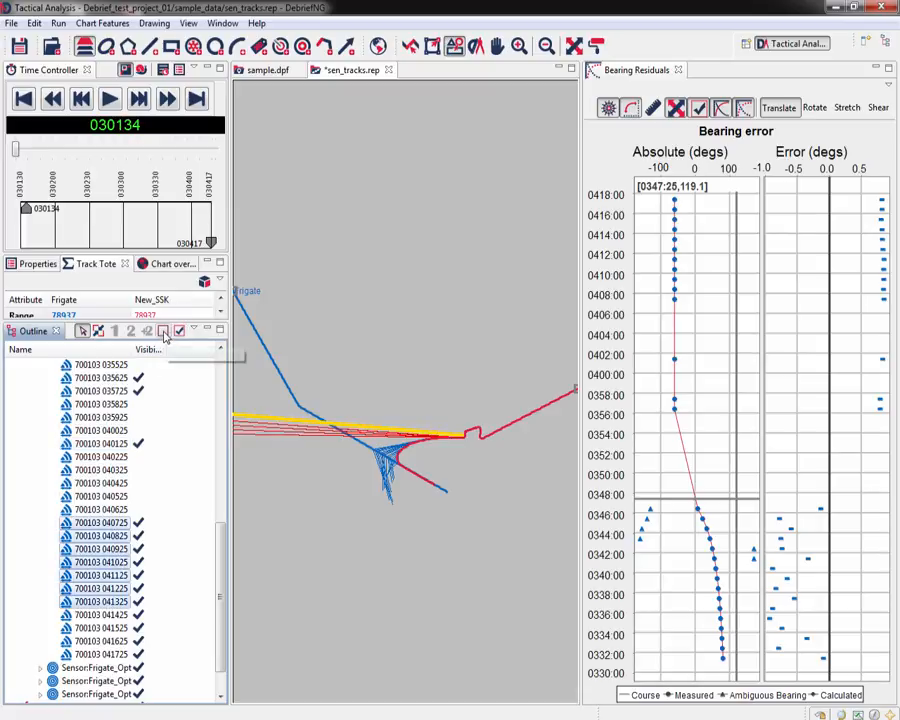
click(164, 332)
click(110, 443)
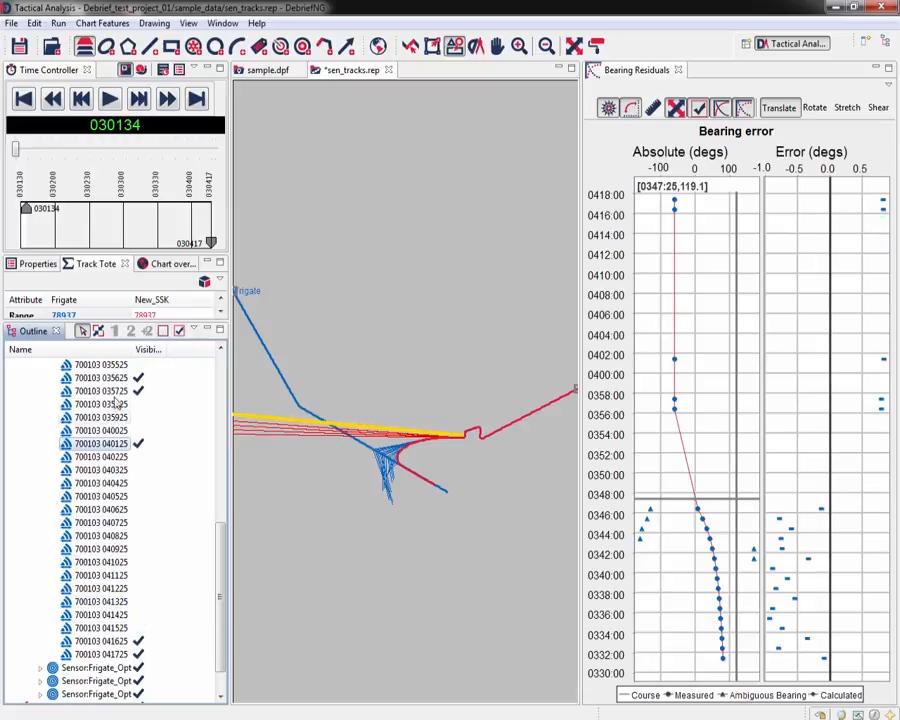
shift+click(100, 378)
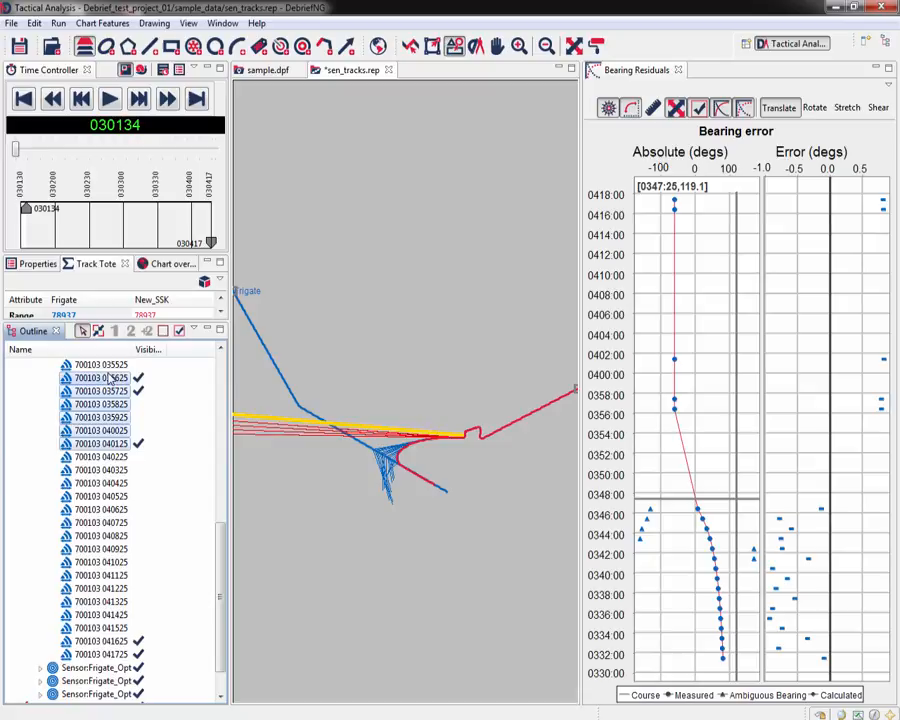
click(164, 332)
- Hide the second Frigate sensor's early cuts 033225 and 033325, and its late cut 041625
scroll(105, 440, up, 10)
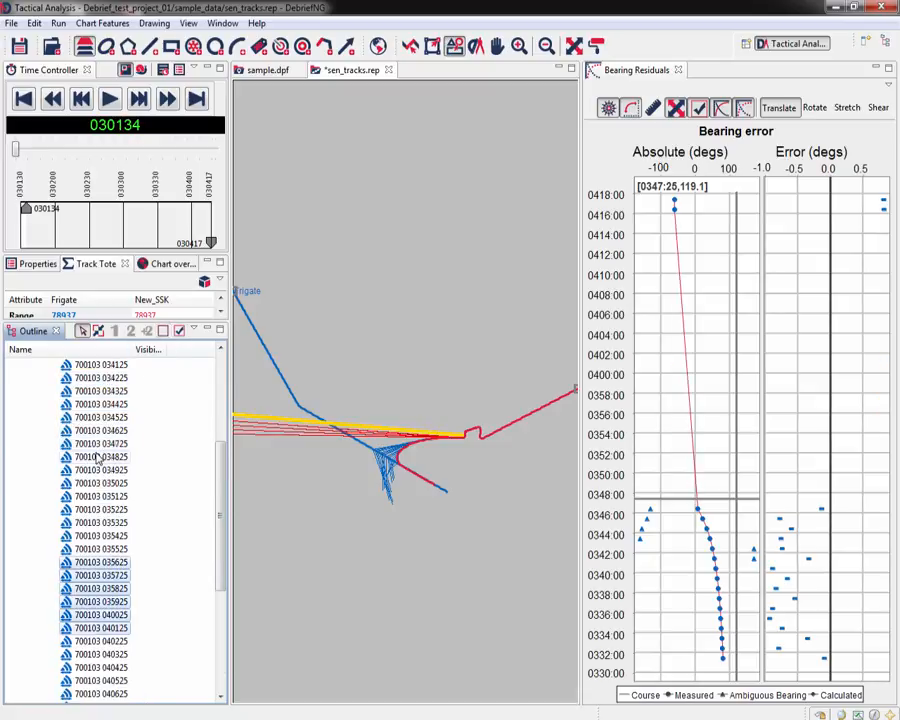
click(104, 457)
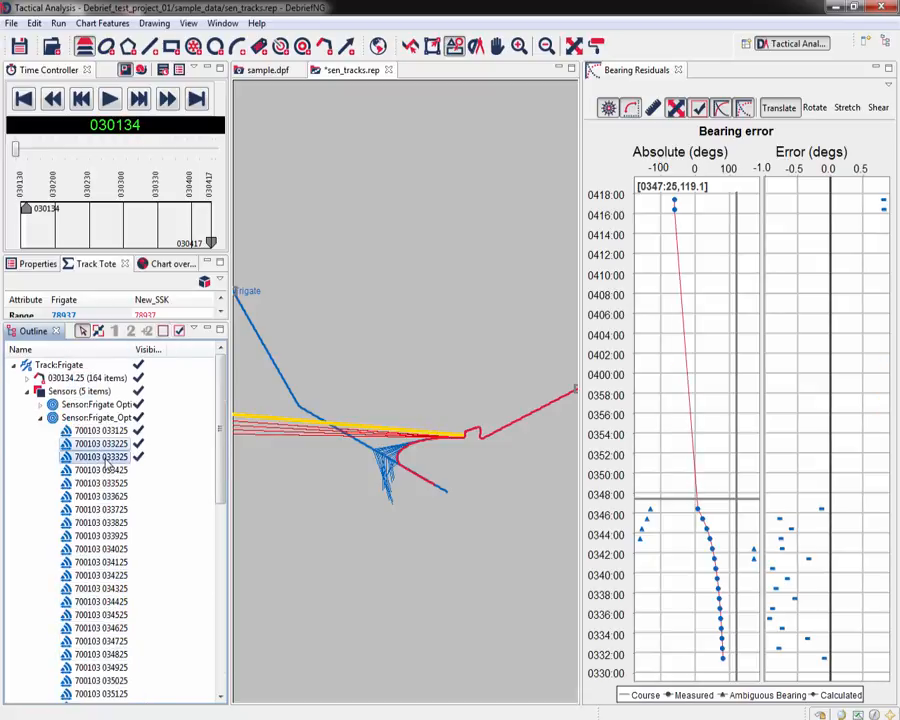
click(164, 332)
scroll(60, 495, down, 10)
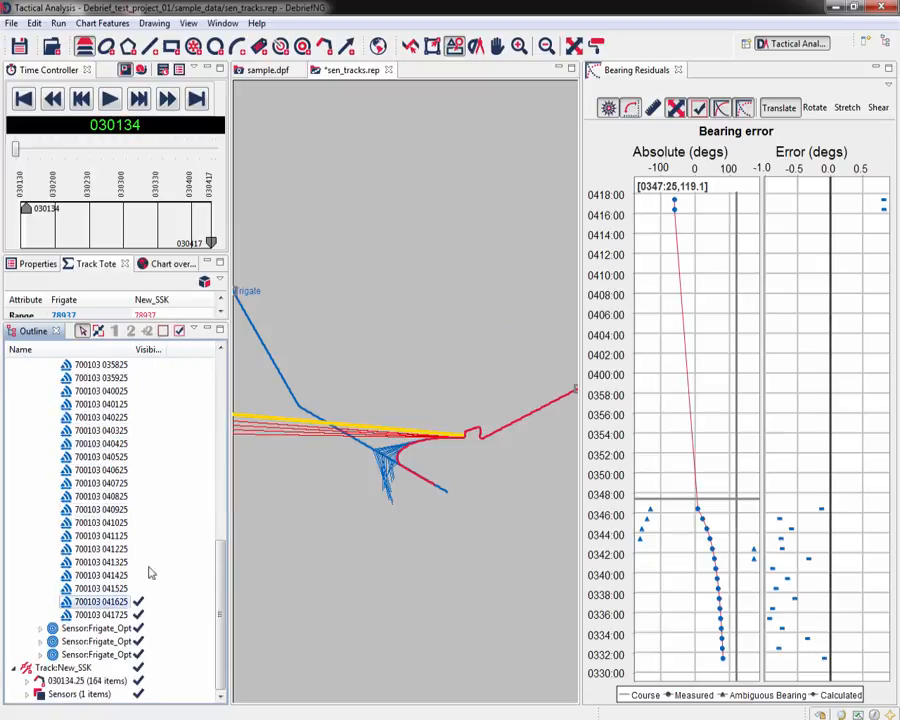
click(100, 589)
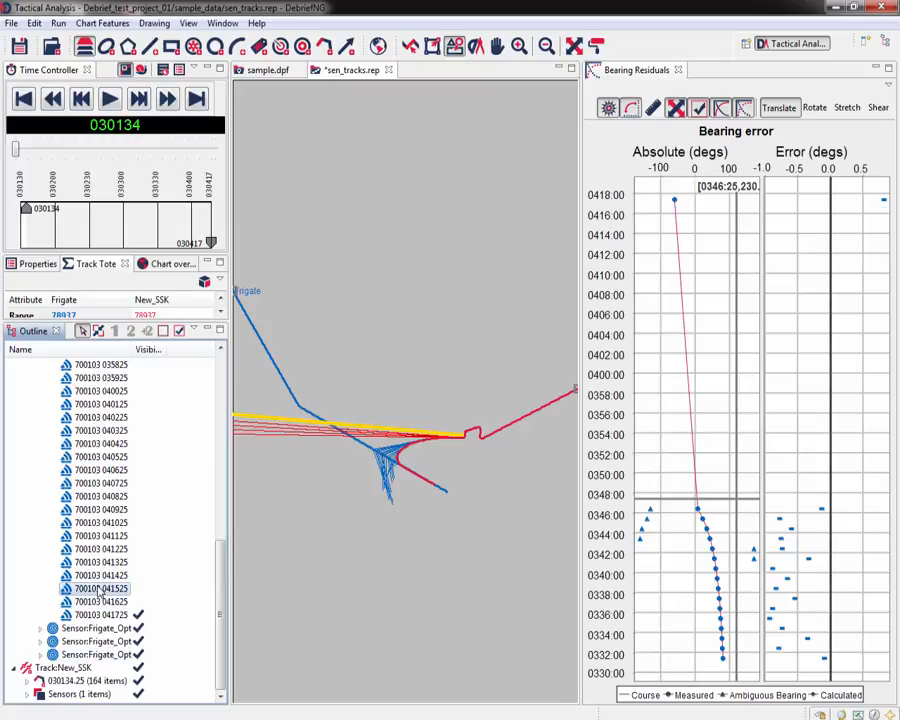